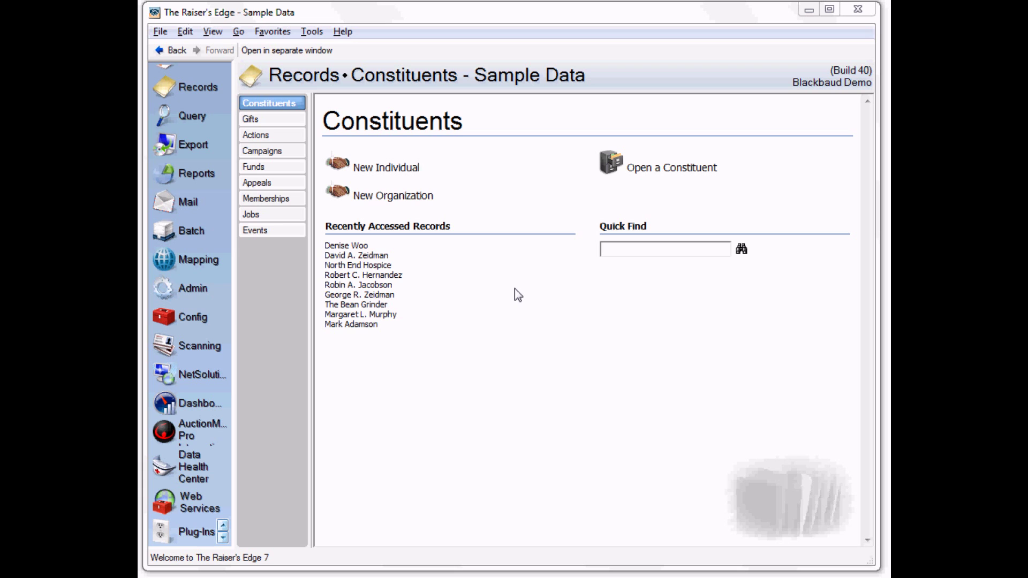
Step: Open the recently accessed constituent and change its suffix from IV to Jr
click(367, 258)
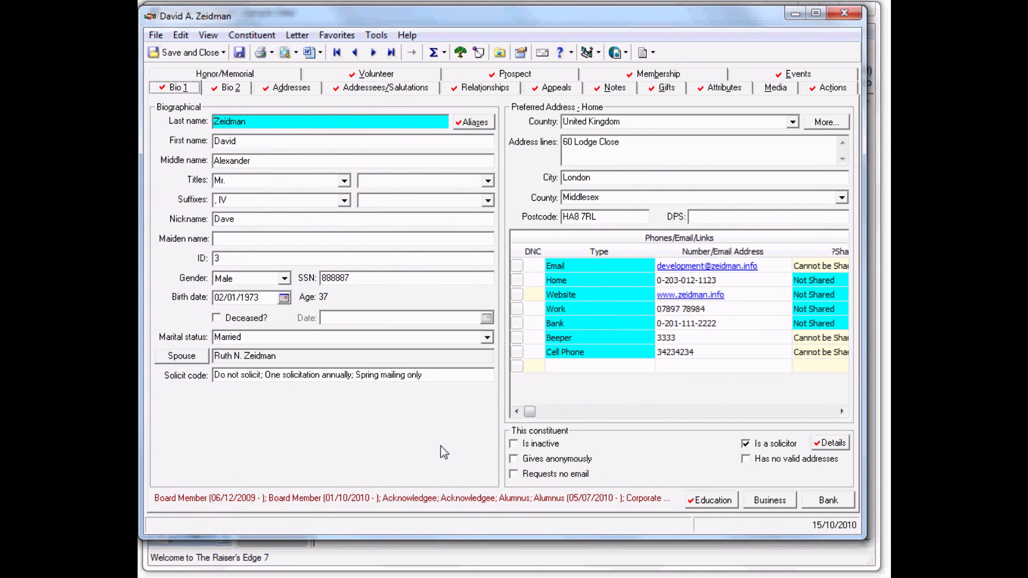
click(344, 200)
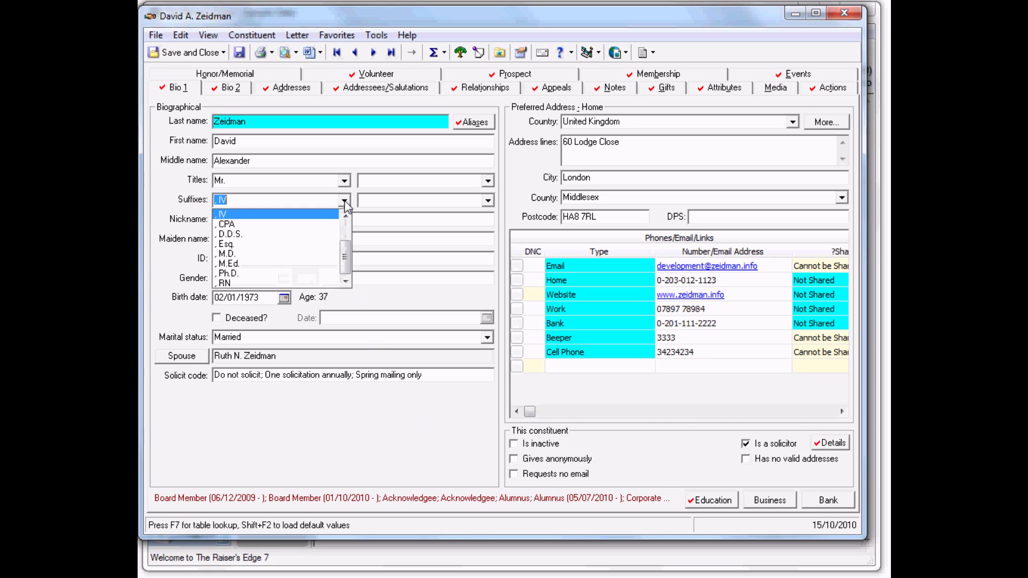
scroll(347, 225, up, 2)
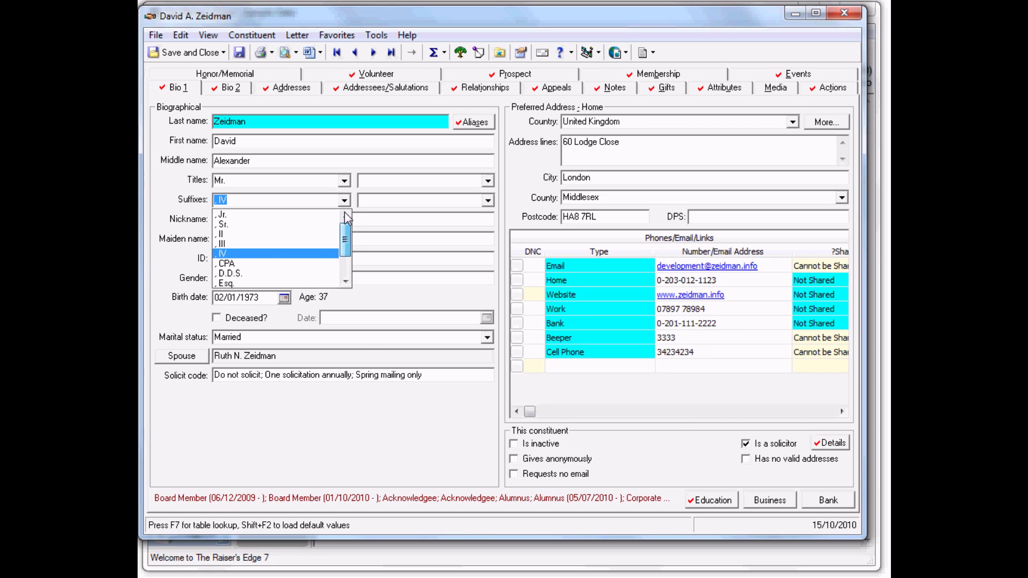
click(290, 216)
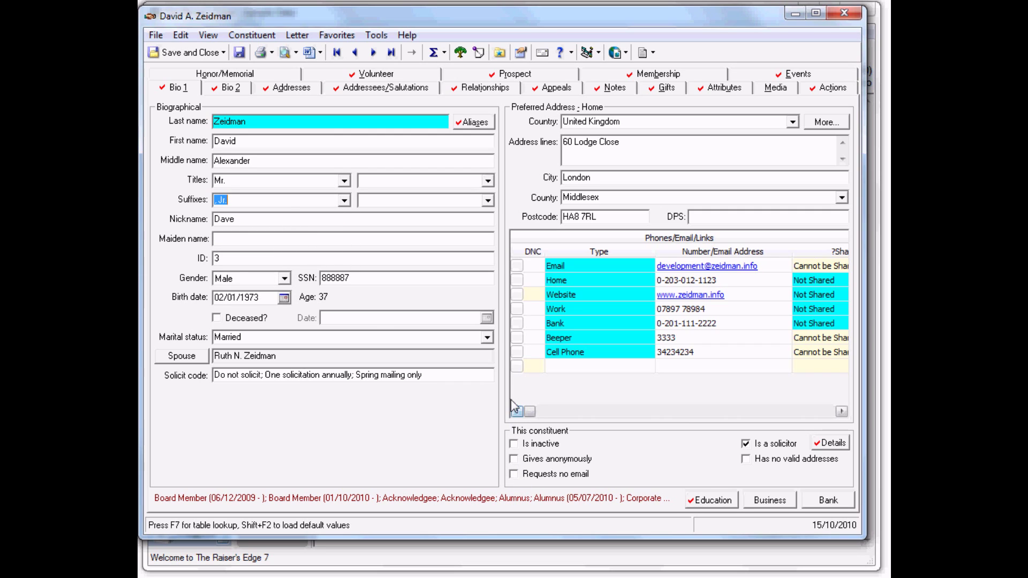
Step: Delete the Beeper and Cell Phone number rows, then save and close the record
click(519, 353)
shift+click(519, 338)
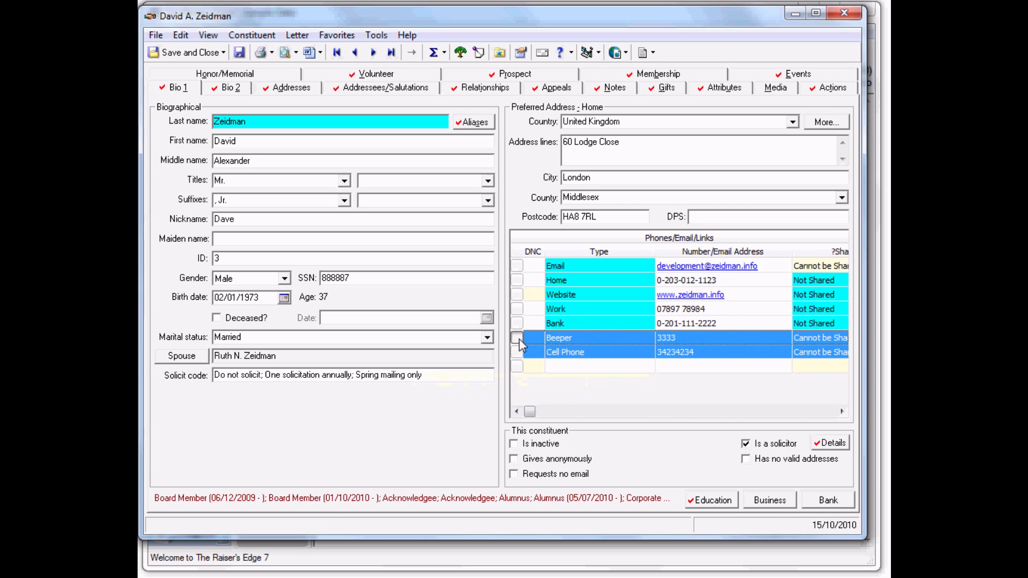
right_click(534, 339)
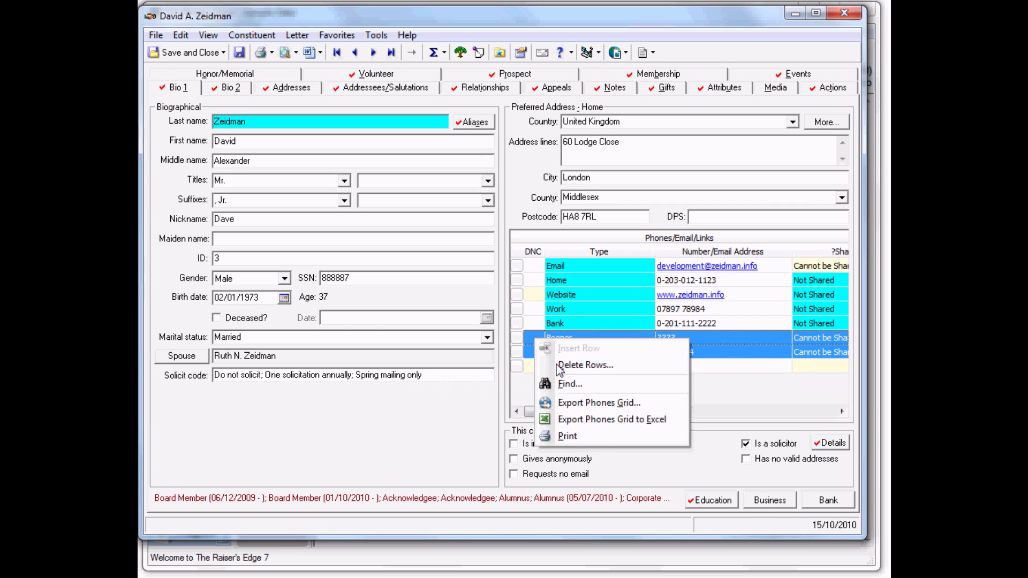
click(584, 366)
click(605, 332)
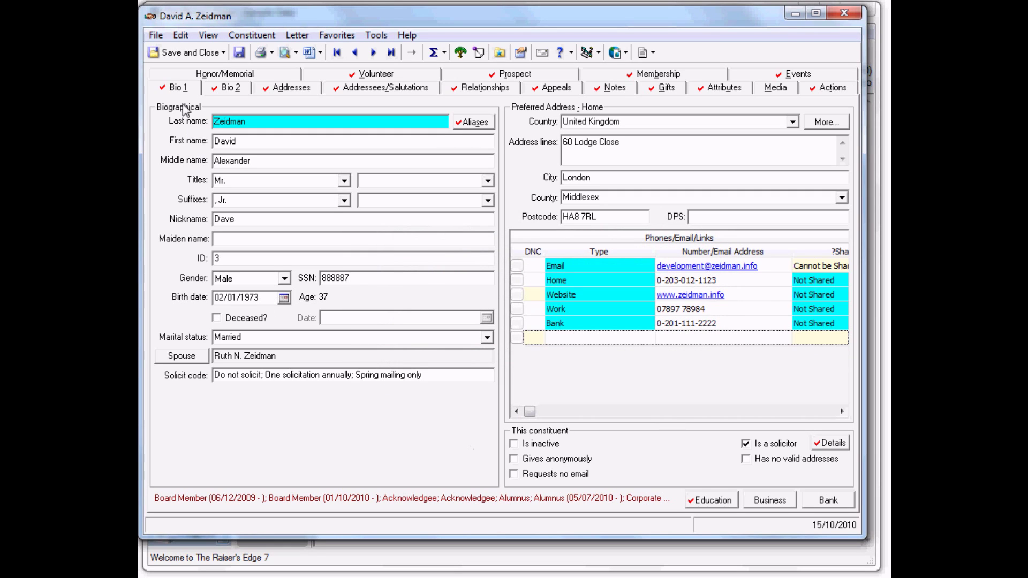
click(192, 54)
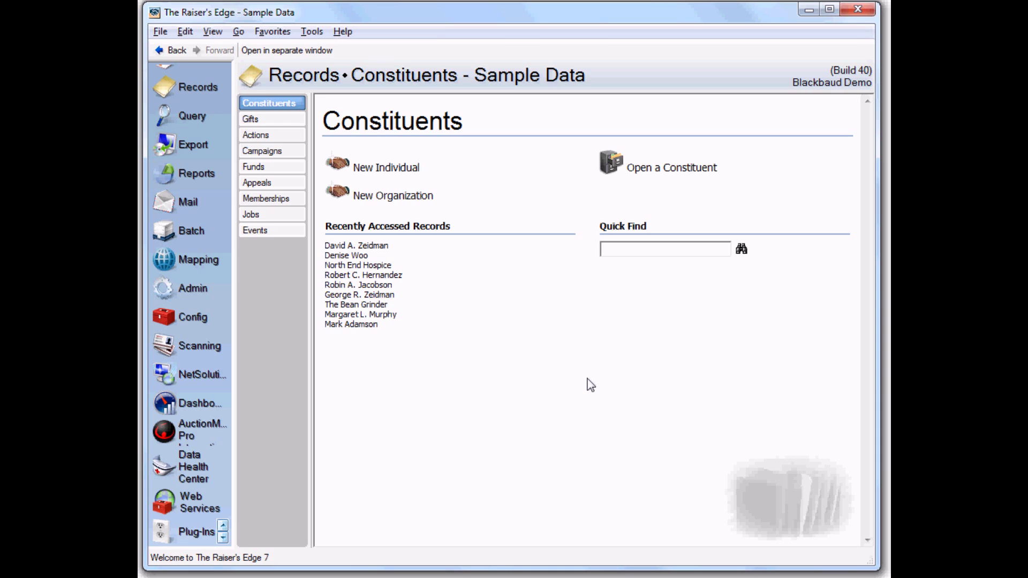
Step: Launch the Audit Viewer plug-in from the Plug-Ins page
click(198, 534)
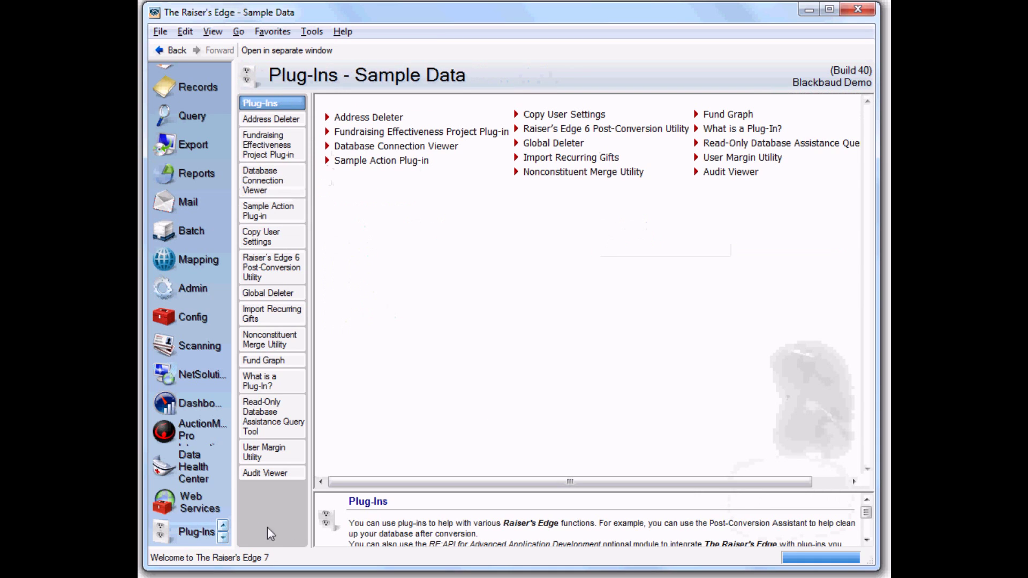
click(732, 176)
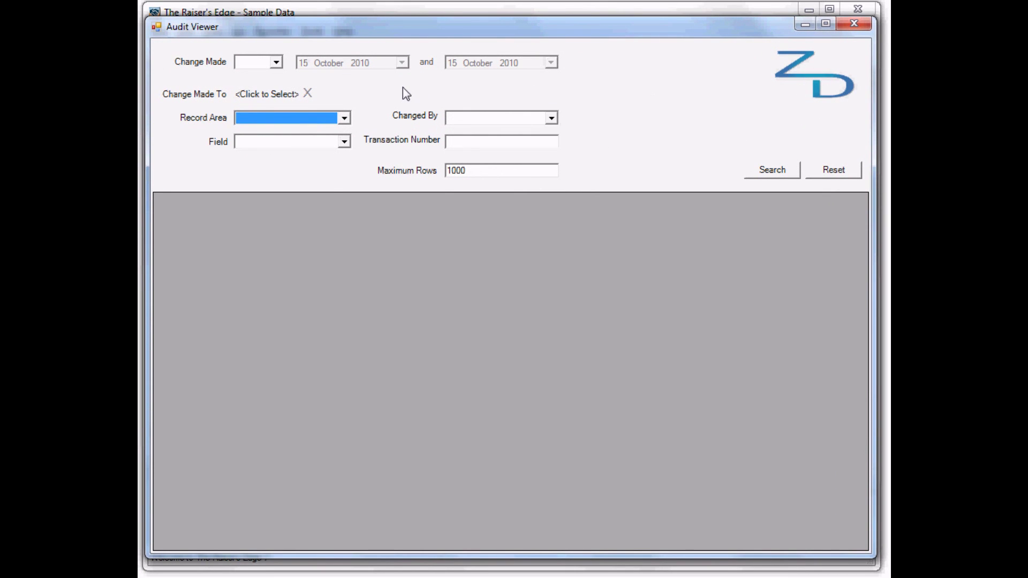
Step: Set Change Made to On 15 October 2010 and try the Constituent record area
click(276, 62)
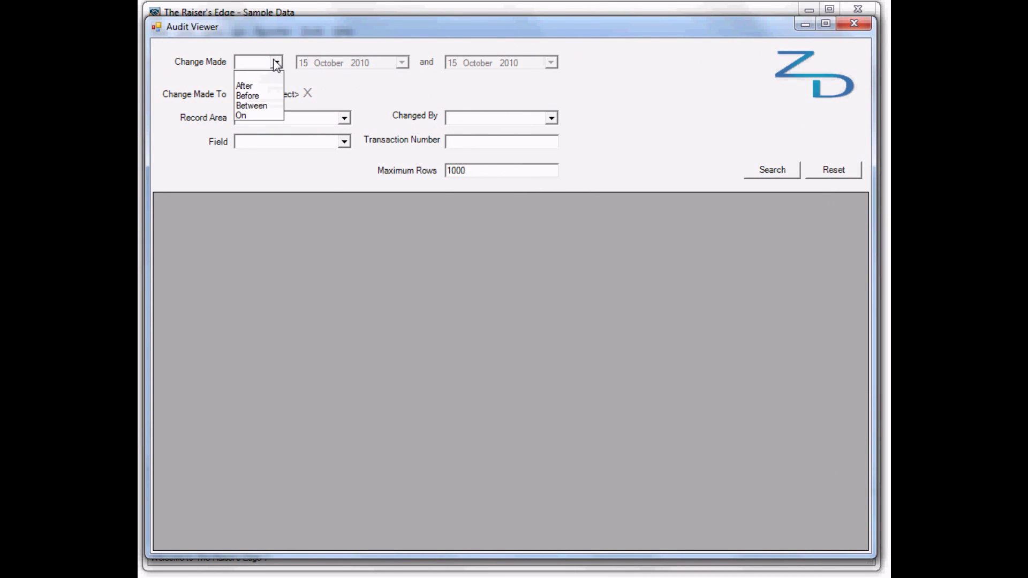
click(256, 116)
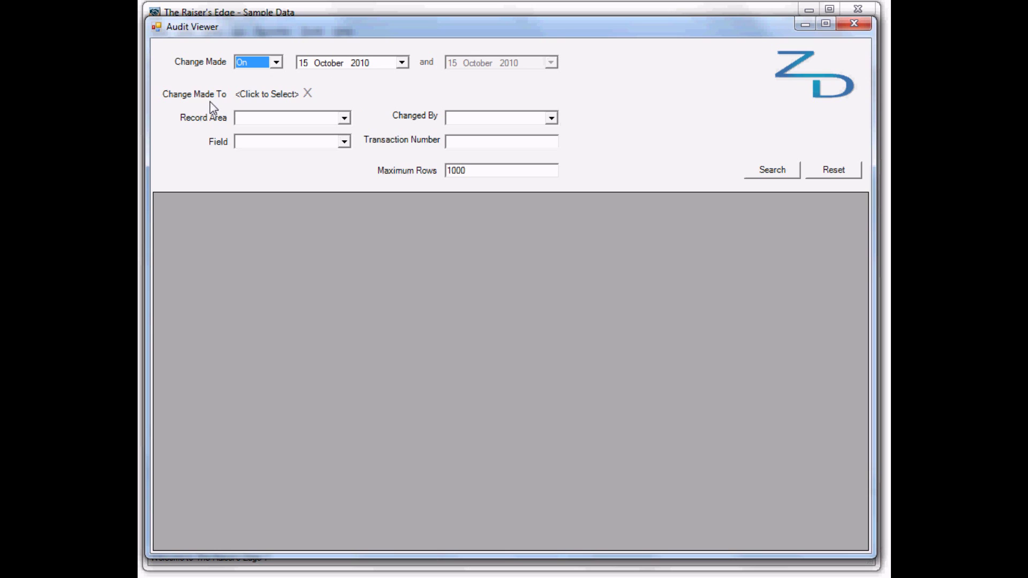
click(344, 119)
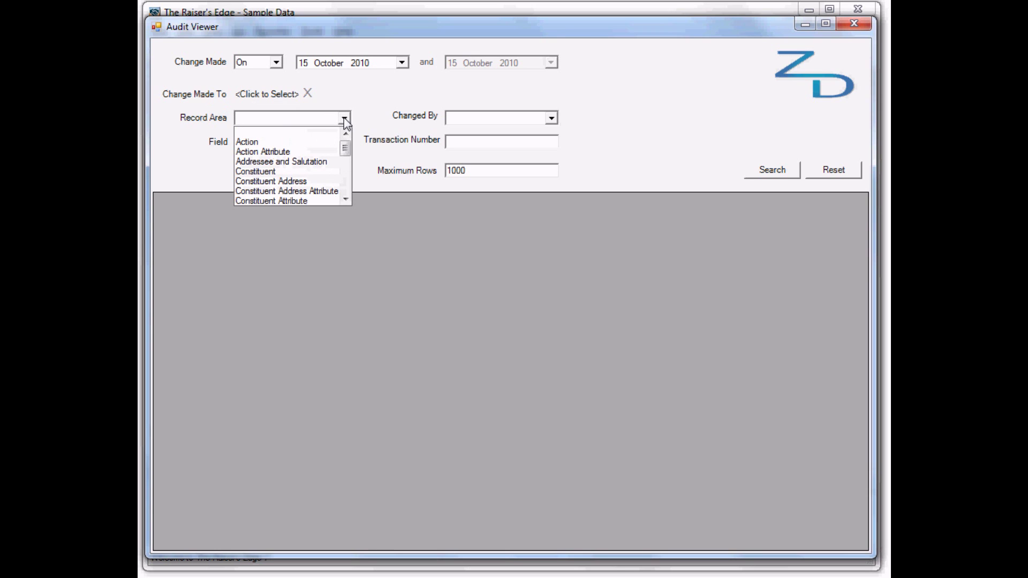
click(293, 172)
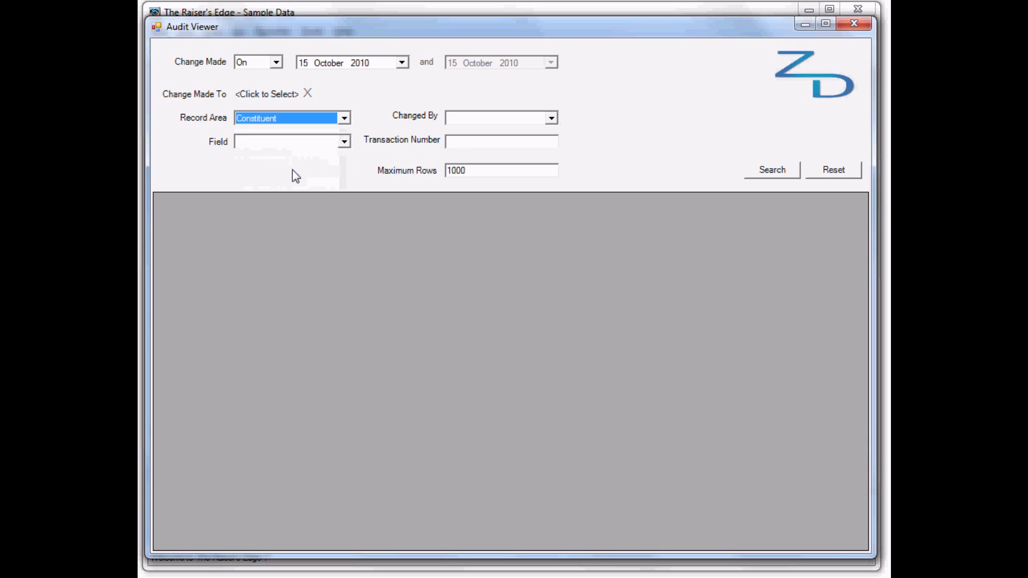
click(344, 118)
scroll(290, 135, up, 2)
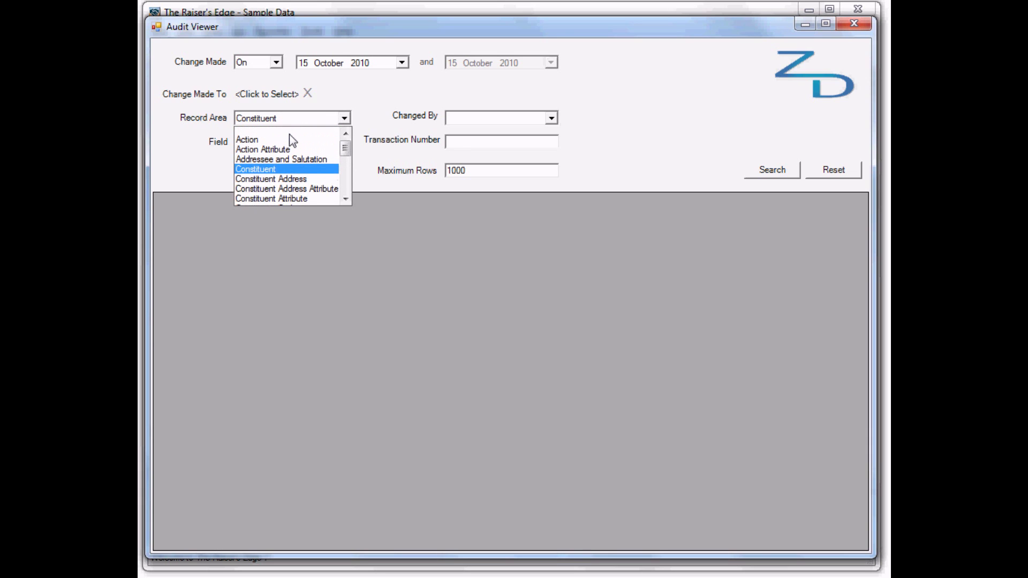
click(290, 135)
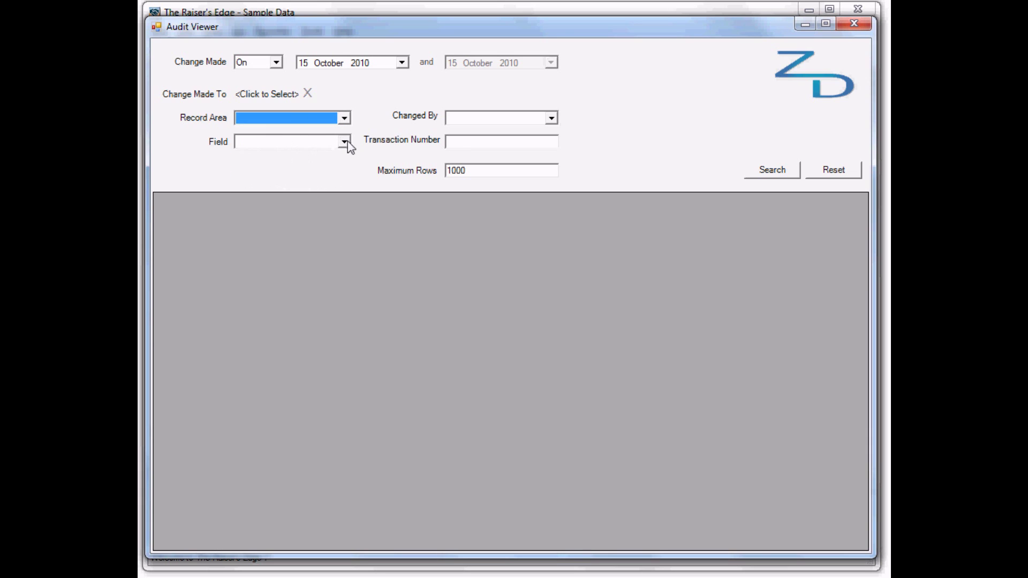
click(344, 119)
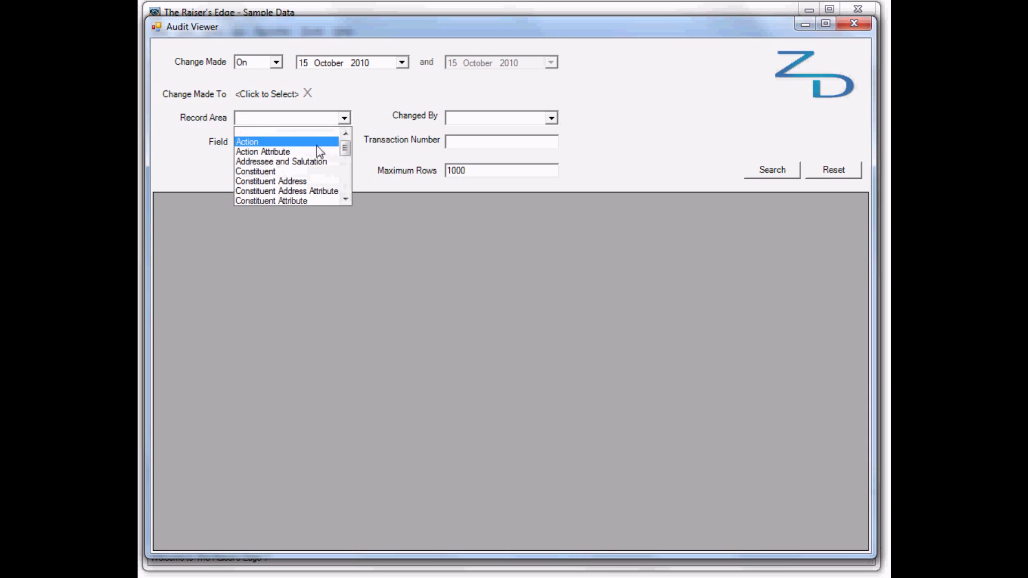
click(303, 172)
Step: Leave the Field, Record Area and Changed By filters blank
click(345, 142)
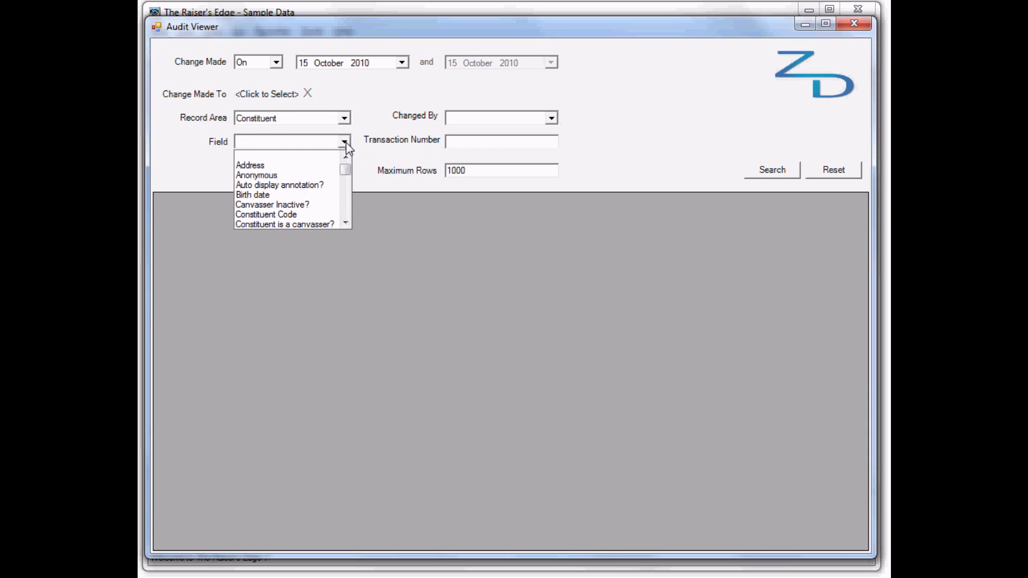
click(346, 142)
click(313, 119)
scroll(309, 130, up, 1)
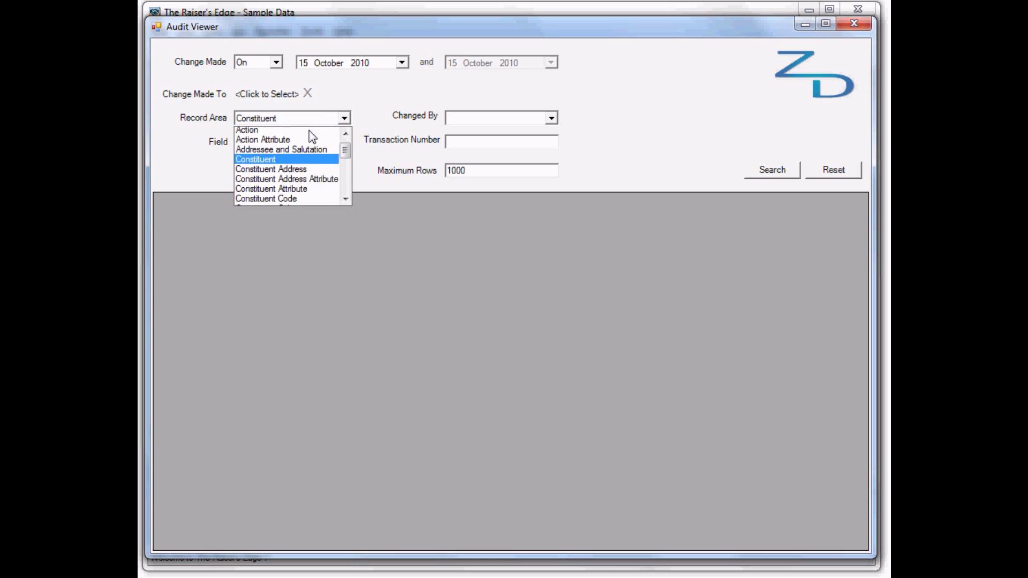
scroll(309, 131, up, 1)
click(310, 131)
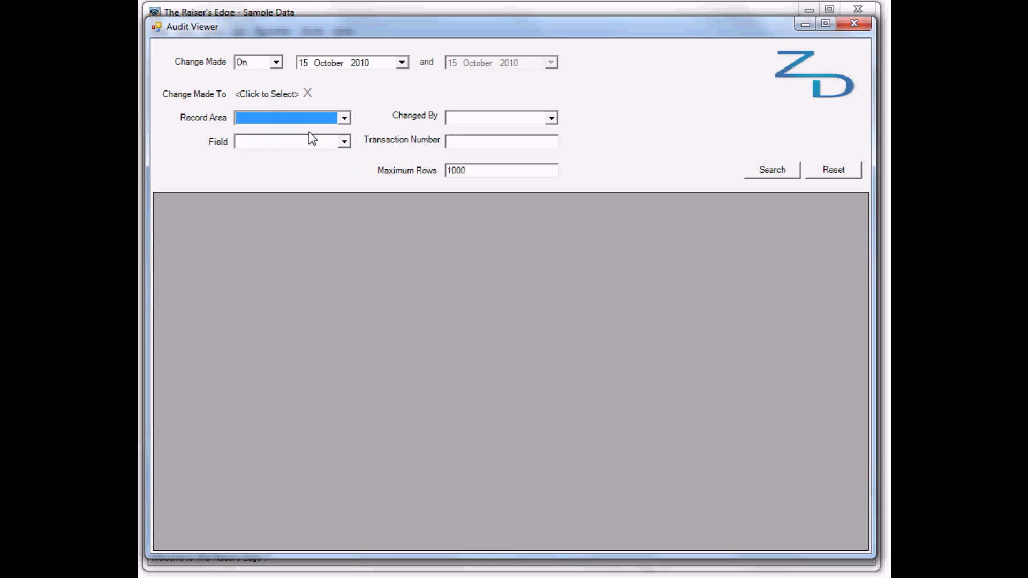
click(553, 117)
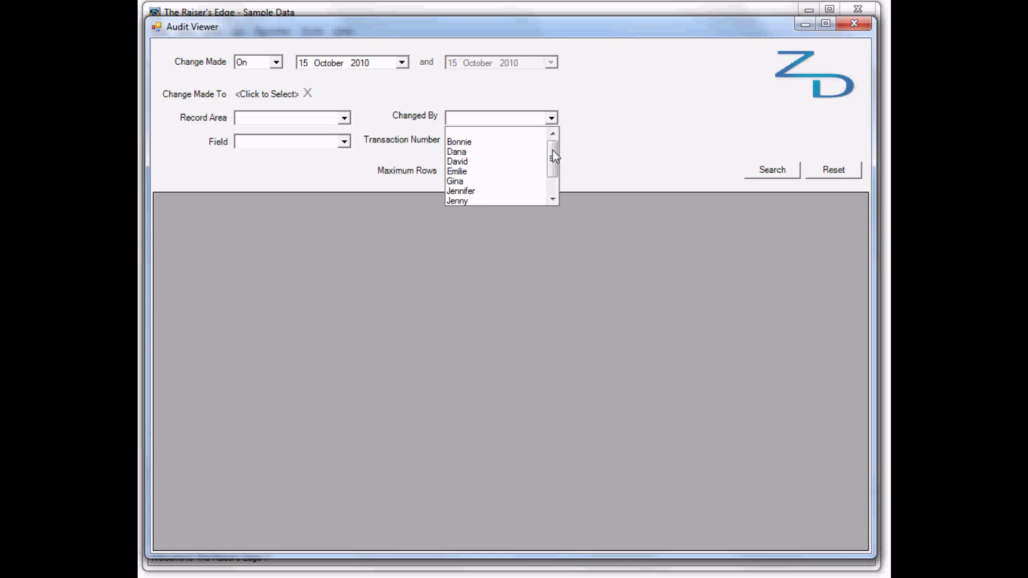
scroll(554, 157, down, 1)
scroll(553, 157, up, 1)
click(623, 127)
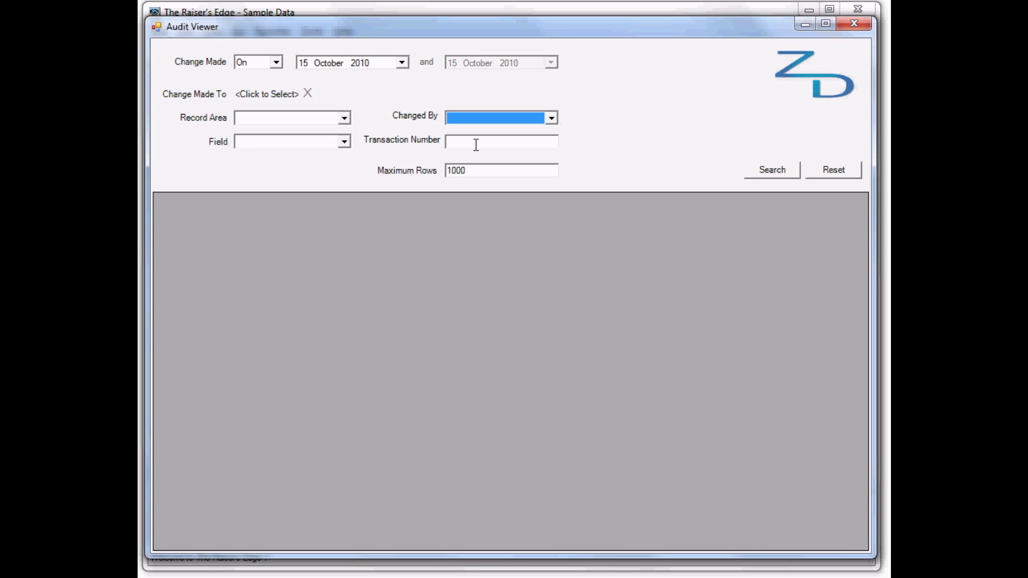
click(271, 95)
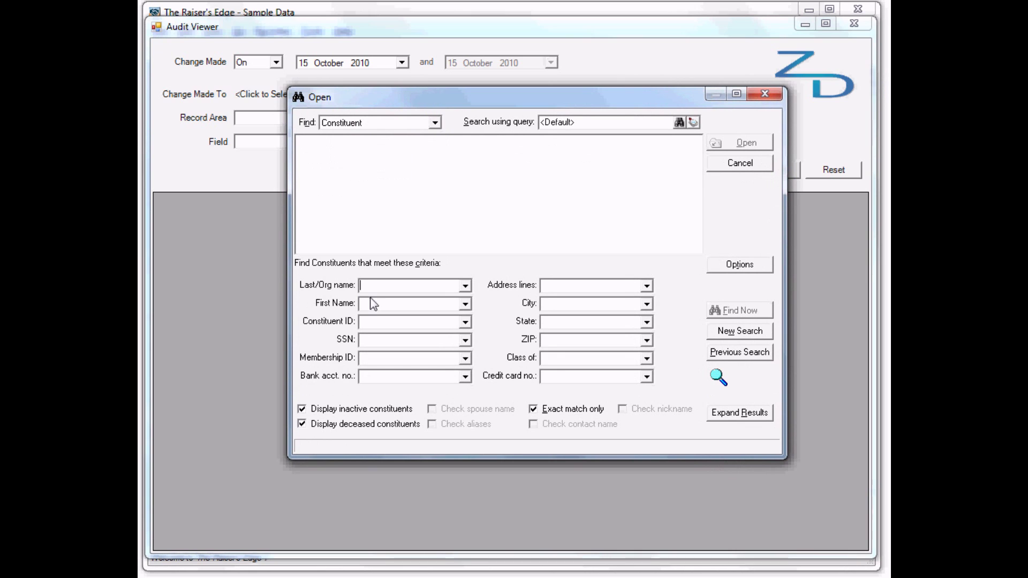
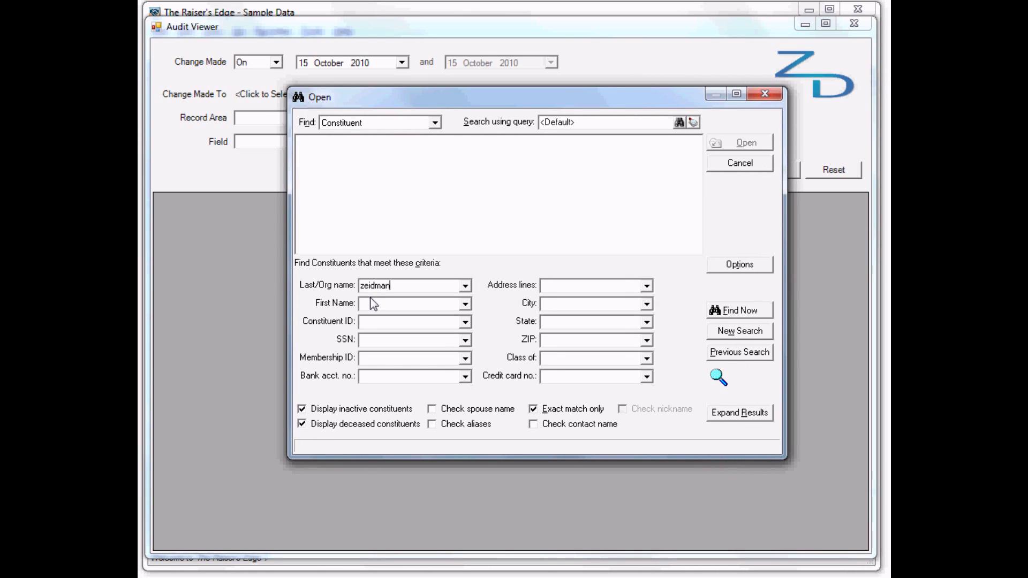
key(Return)
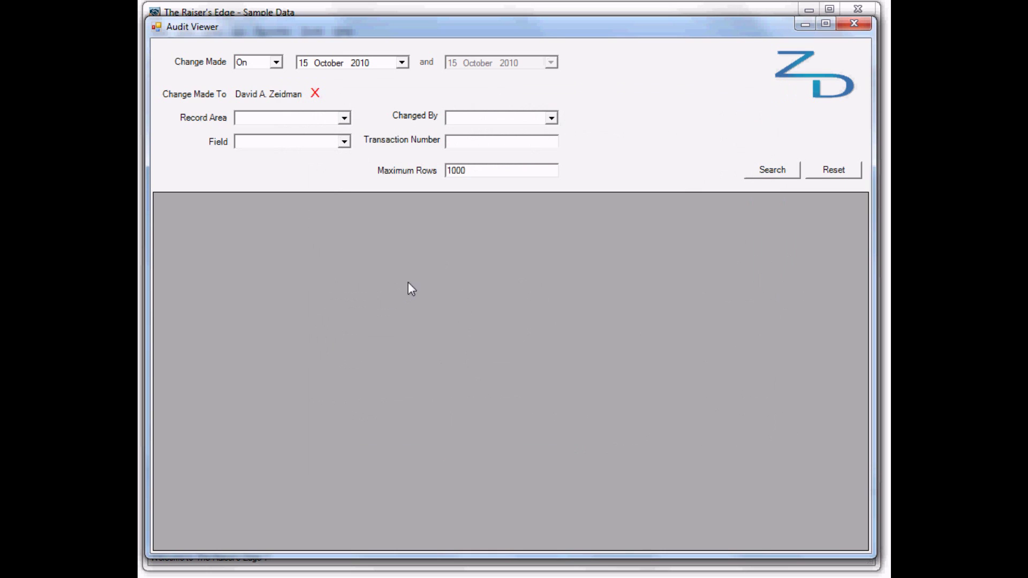
click(777, 177)
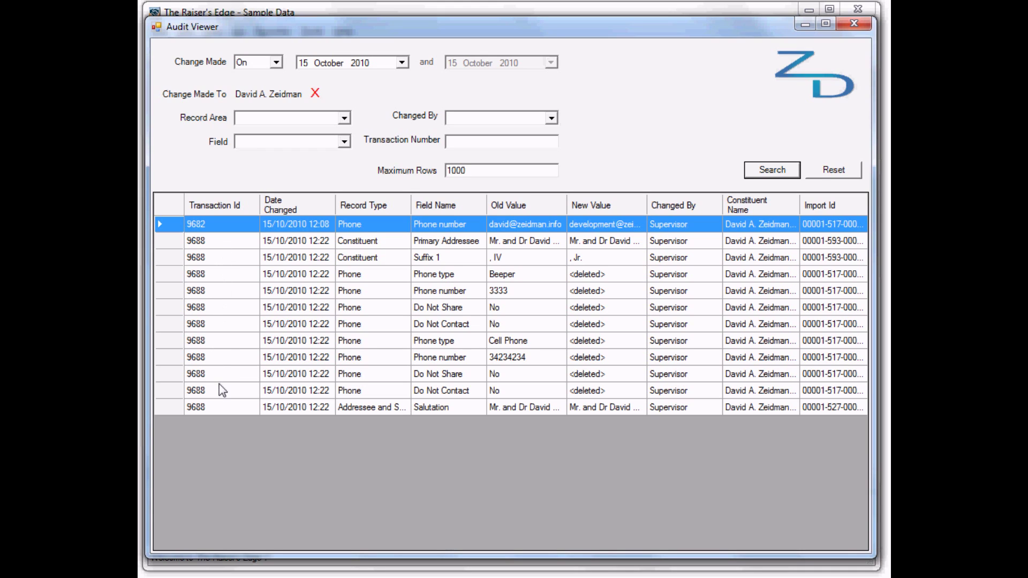
Step: Review the Primary Addressee, Suffix 1 and deleted Beeper phone type changes in the audit grid
click(218, 244)
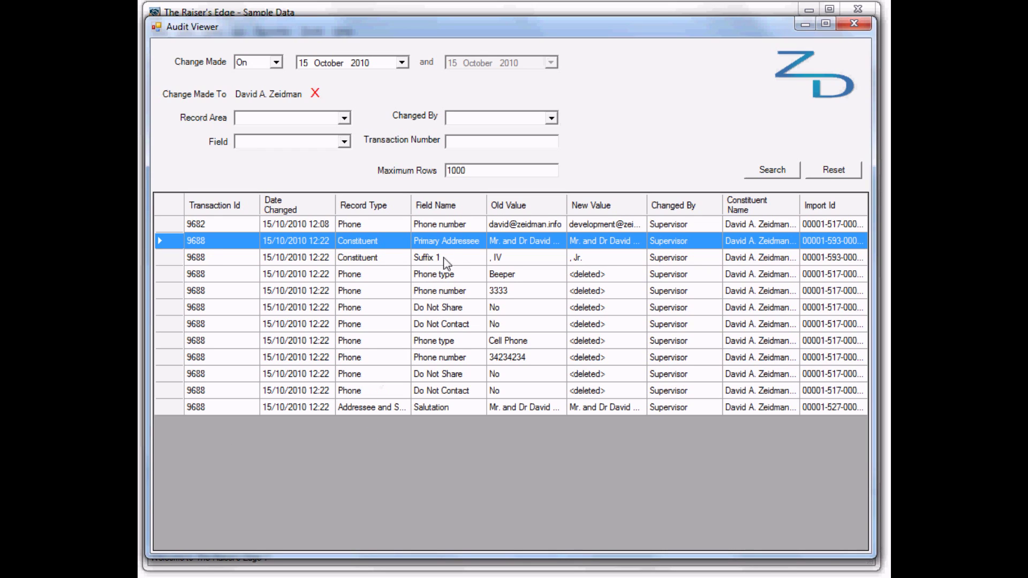
click(461, 259)
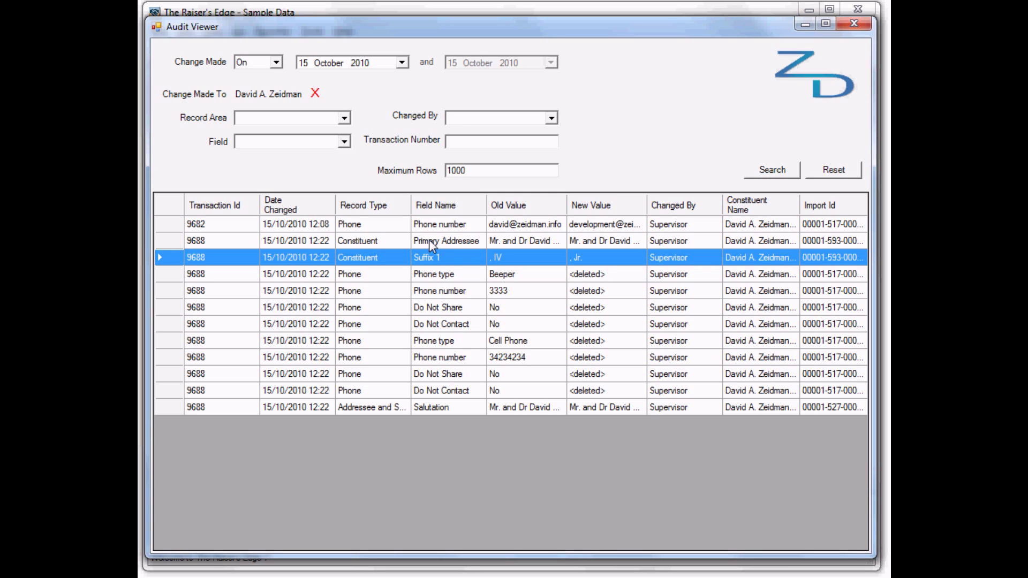
click(372, 276)
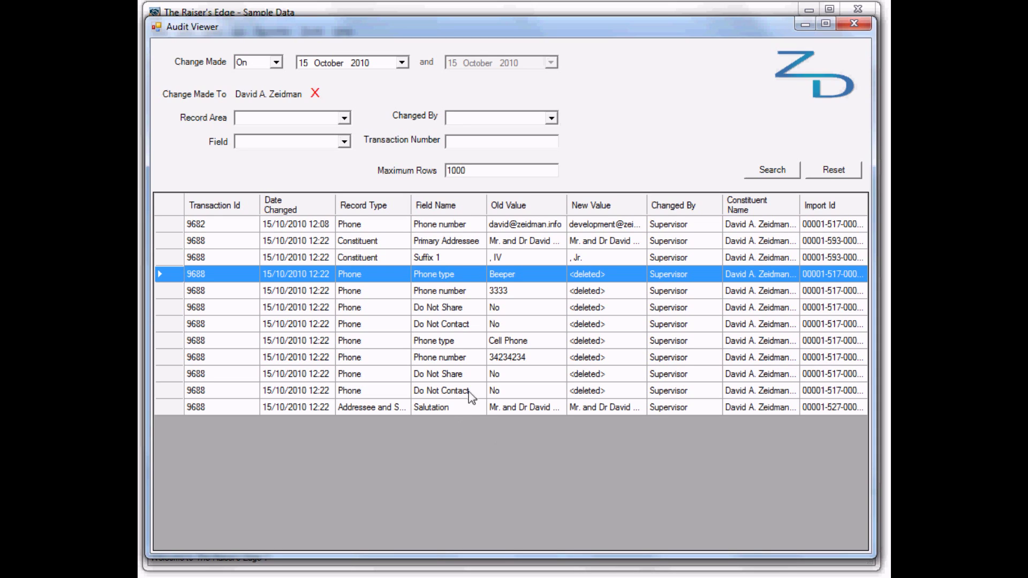
right_click(466, 274)
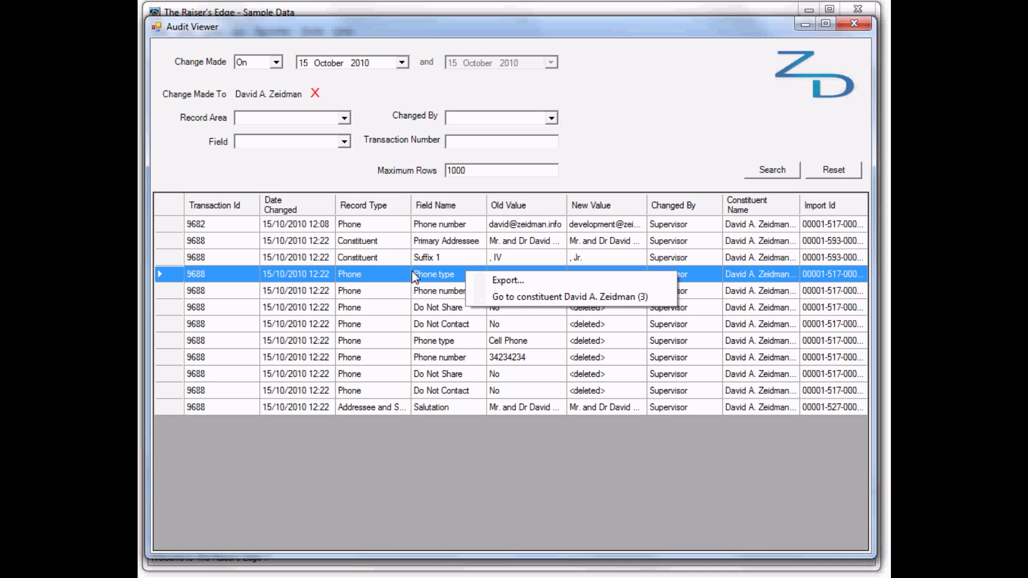
click(428, 276)
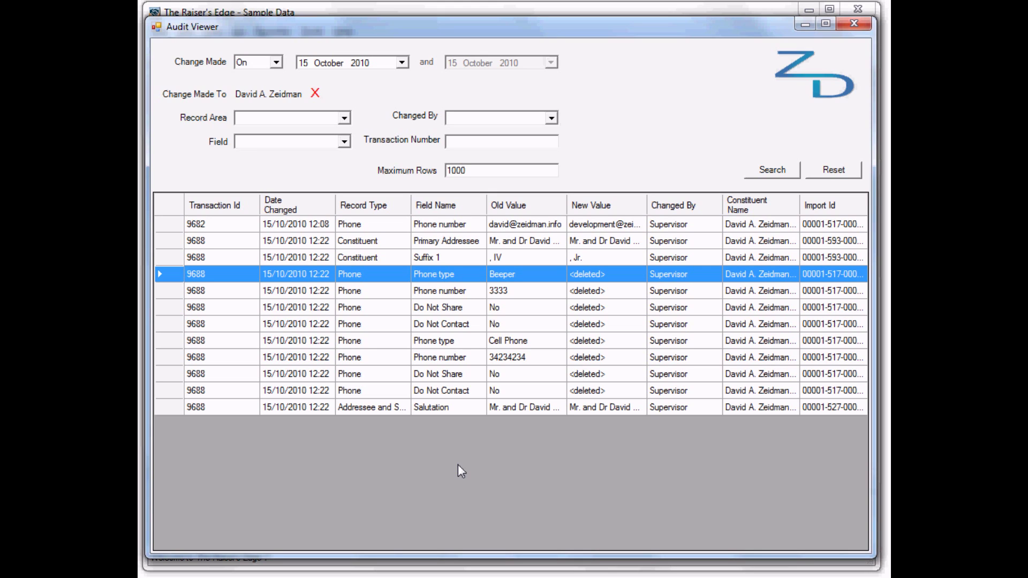
Step: Close the Audit Viewer and go to the Constituents records page
click(856, 23)
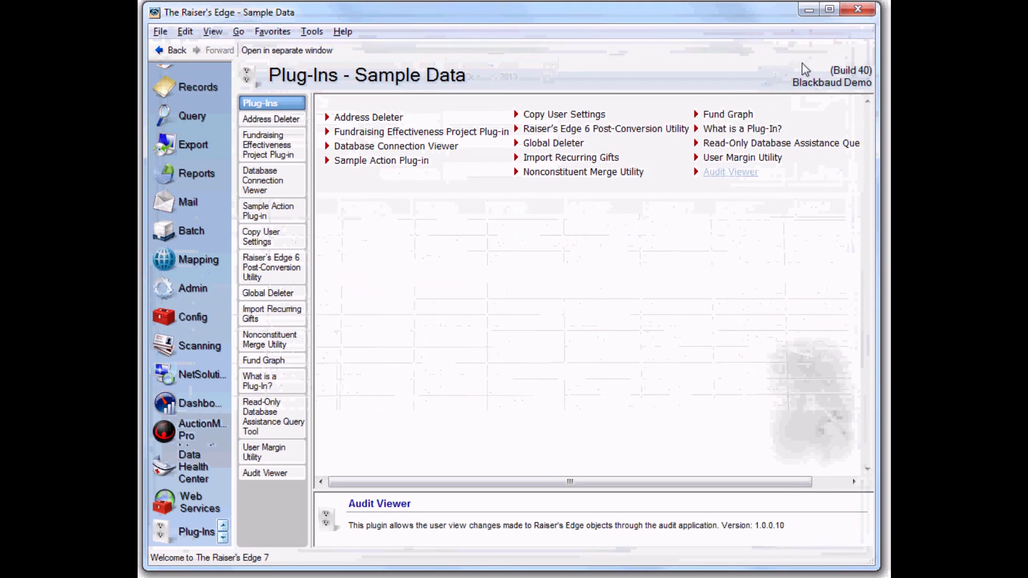
click(188, 92)
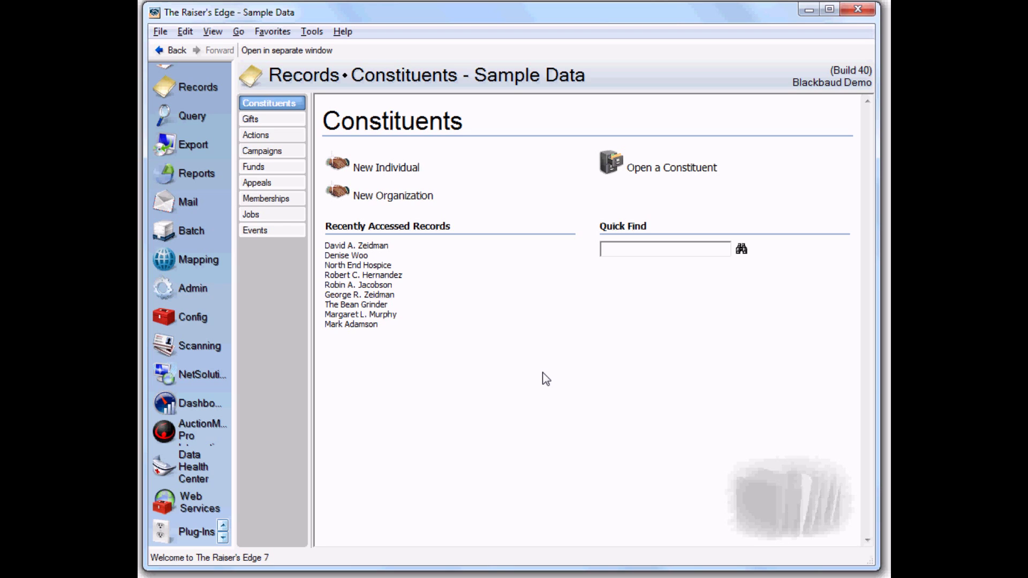
Step: Change the recent constituent's Event solicitor amount from £500.00 to 1000 and save it
click(381, 248)
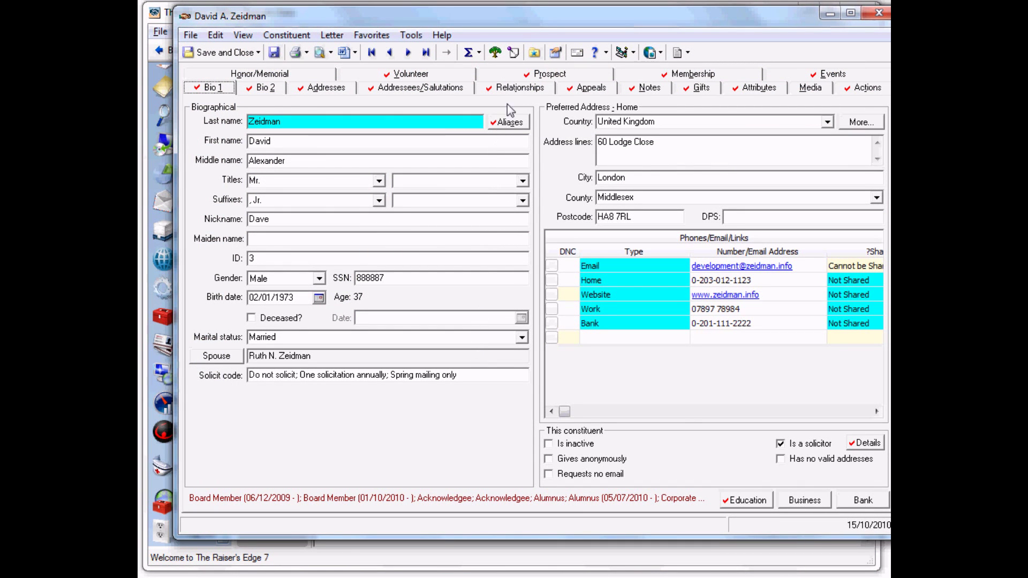
click(519, 89)
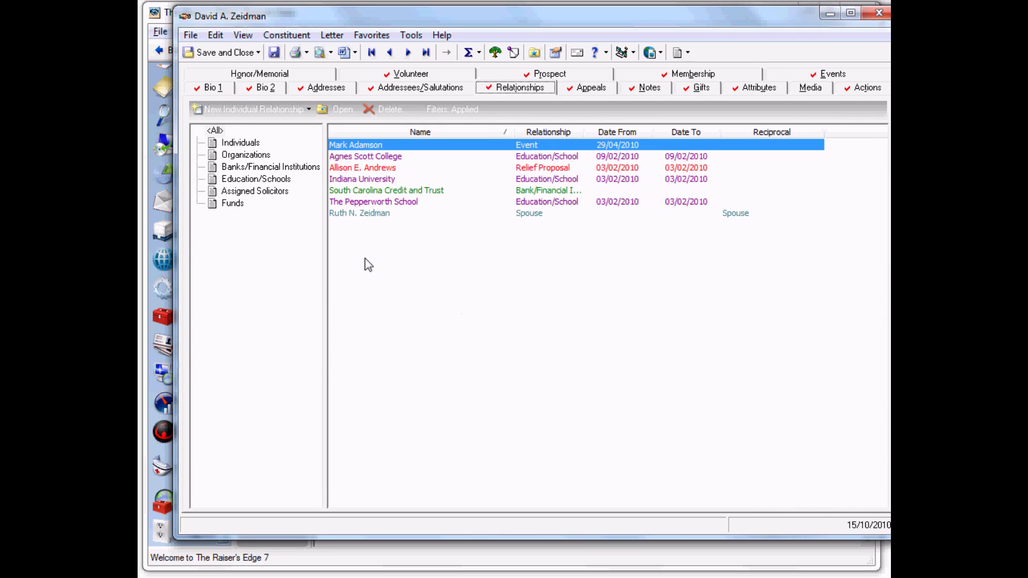
click(370, 145)
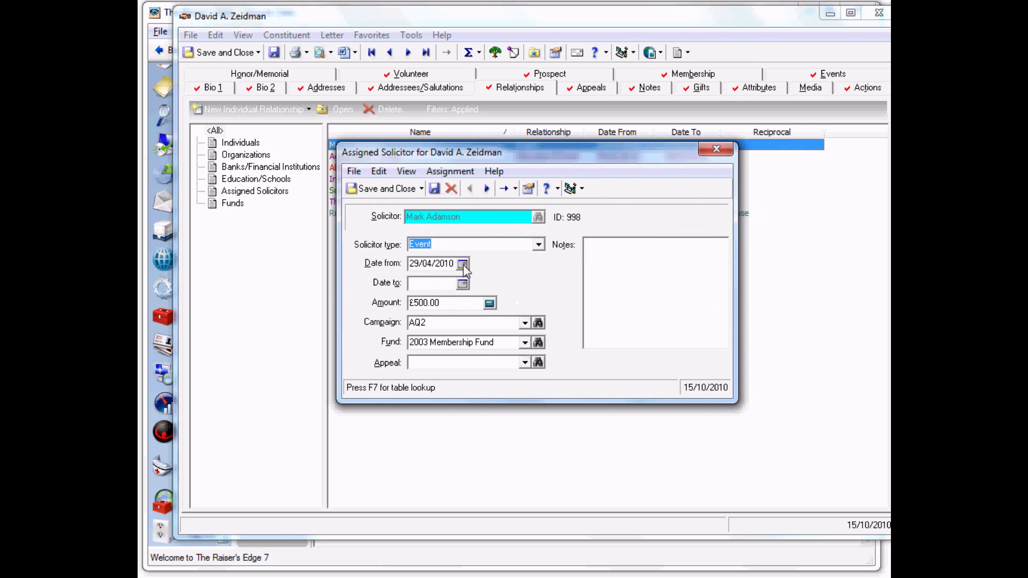
click(453, 302)
text(1000)
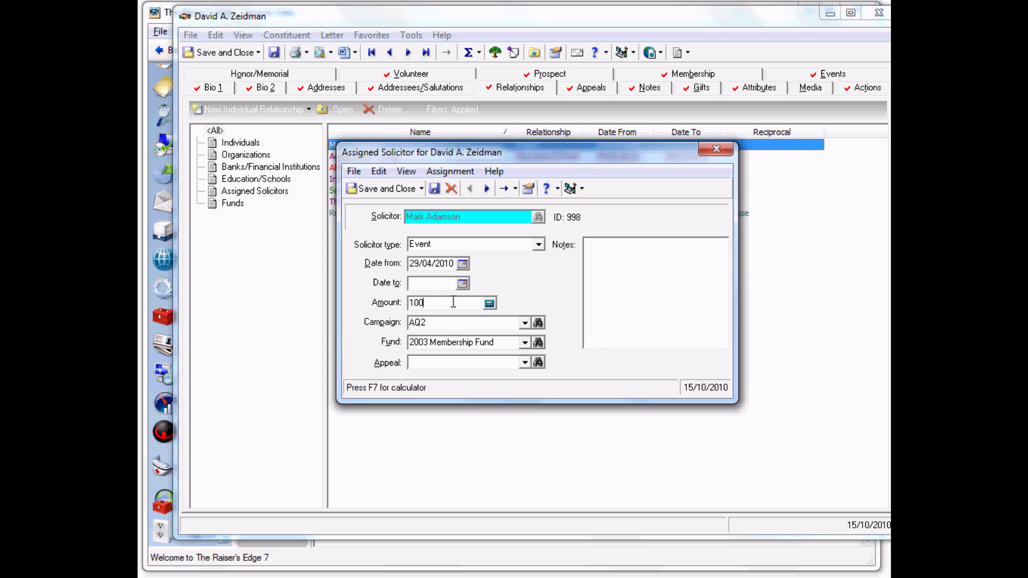
click(386, 191)
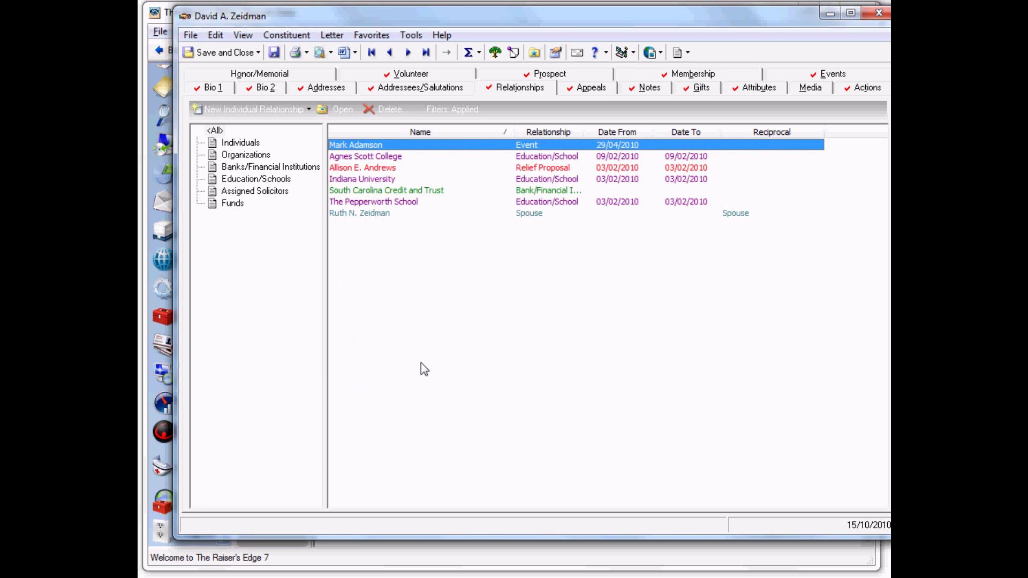
Step: Move the 28/07/2010 gift to the 2010 Annual Fund with amount 150 and save it
click(699, 87)
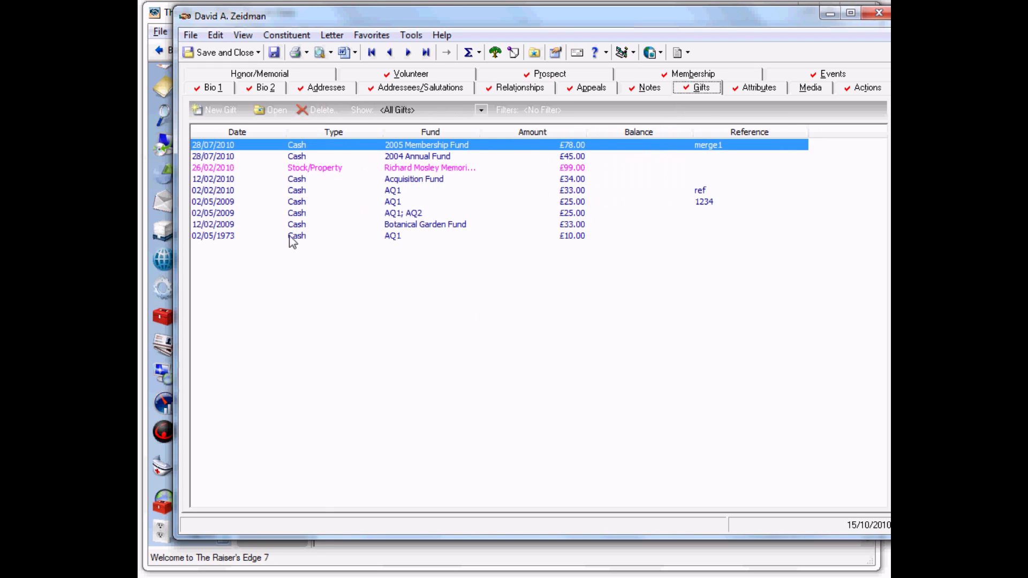
click(346, 148)
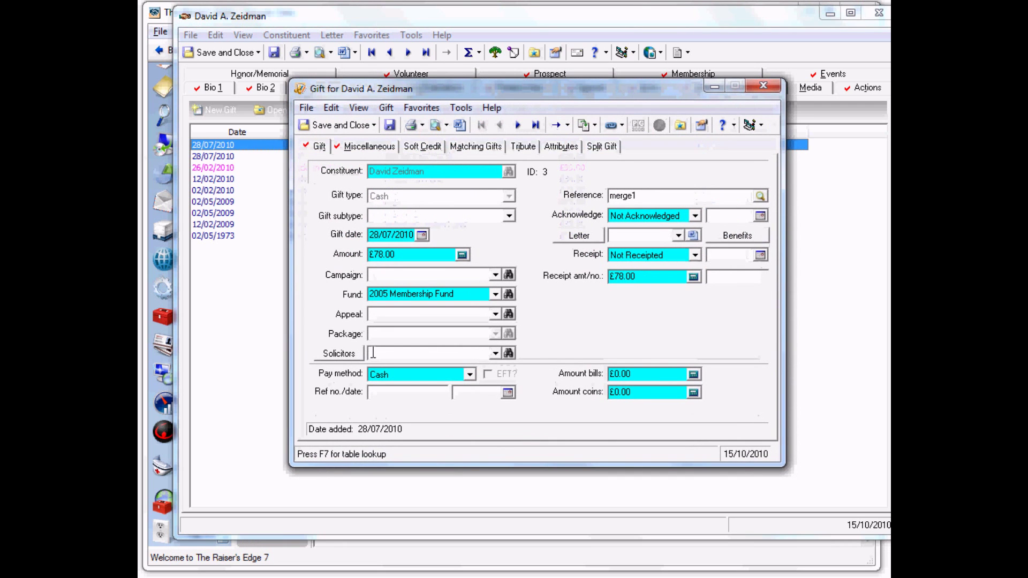
click(495, 294)
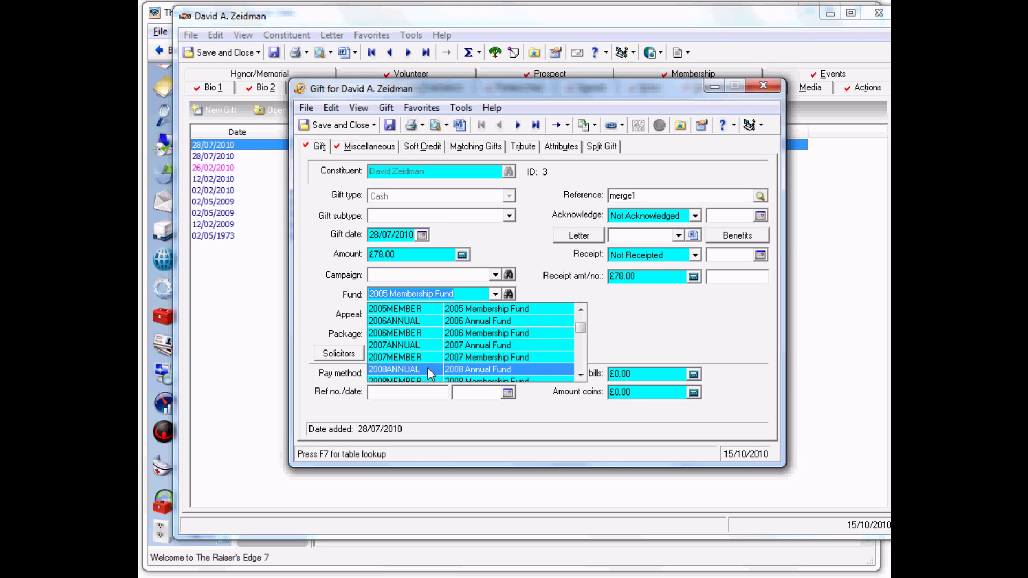
scroll(428, 369, down, 1)
scroll(419, 367, down, 1)
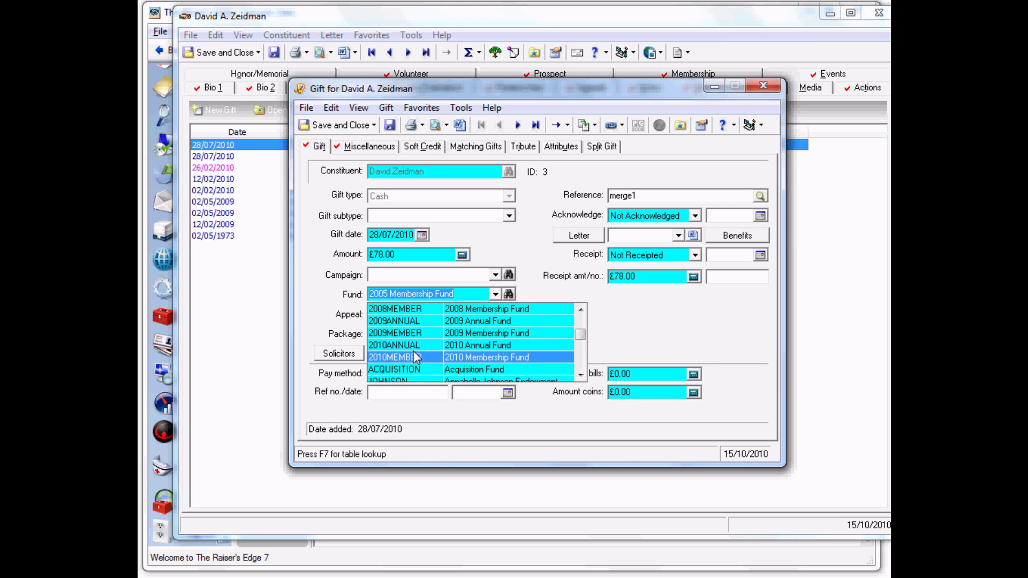
click(415, 346)
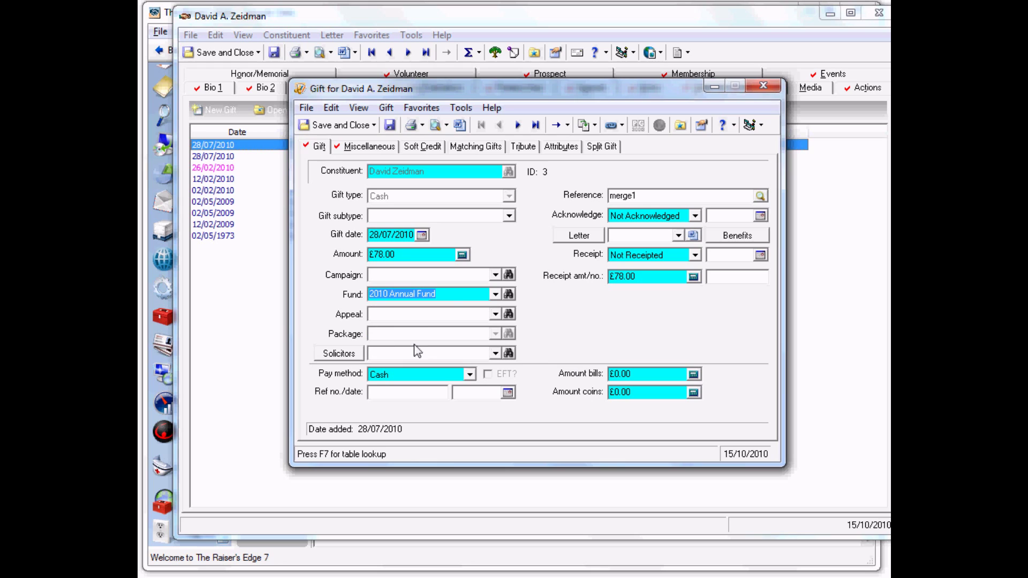
click(413, 255)
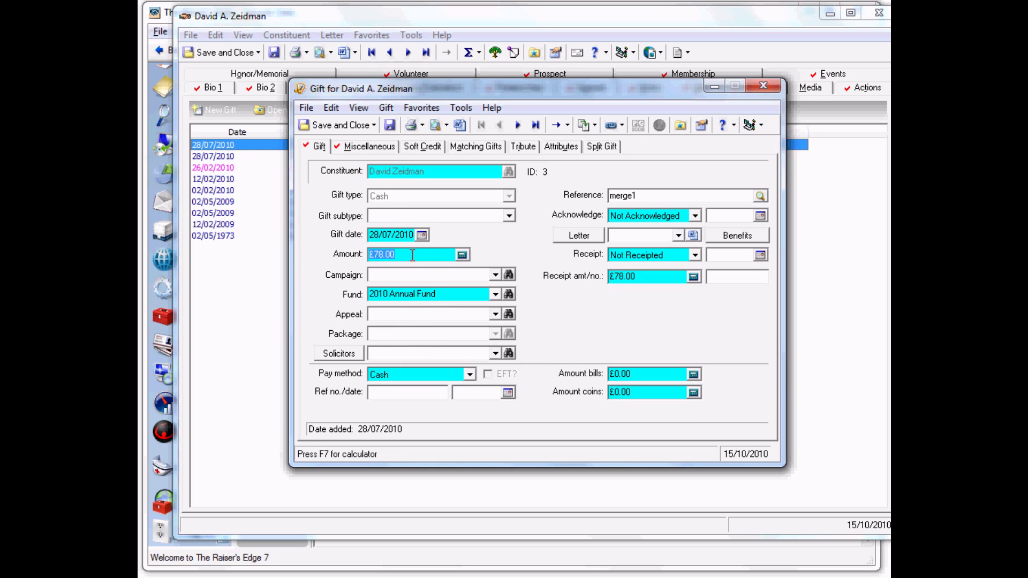
text(150)
click(348, 128)
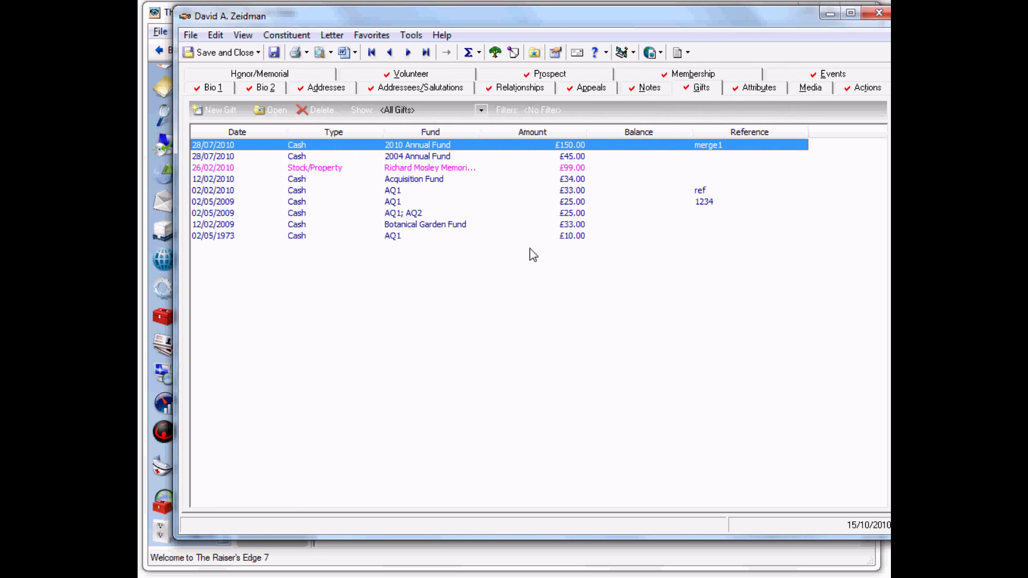
Step: Delete the Dietary Preference attribute from the constituent
click(750, 89)
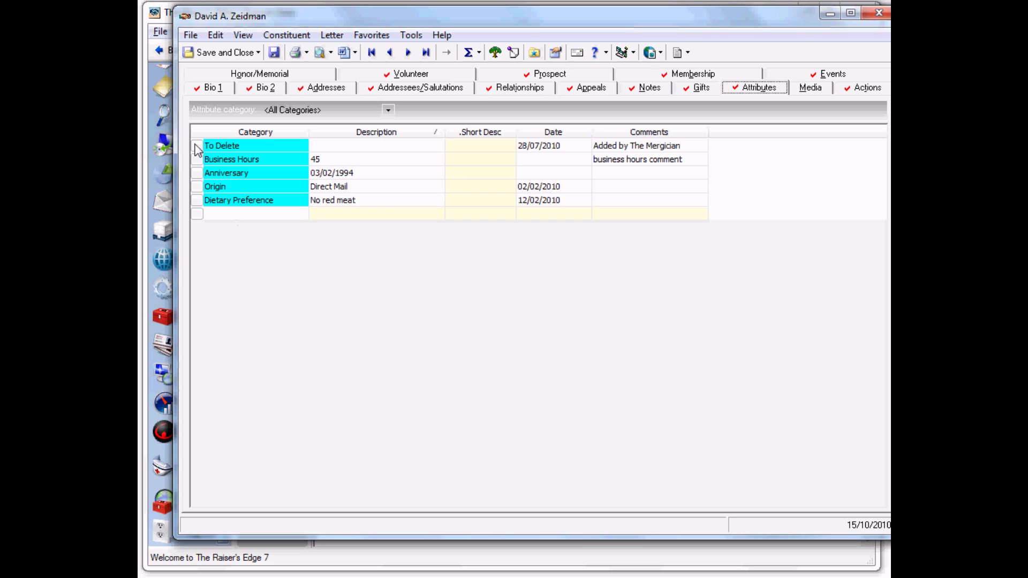
click(198, 200)
right_click(263, 204)
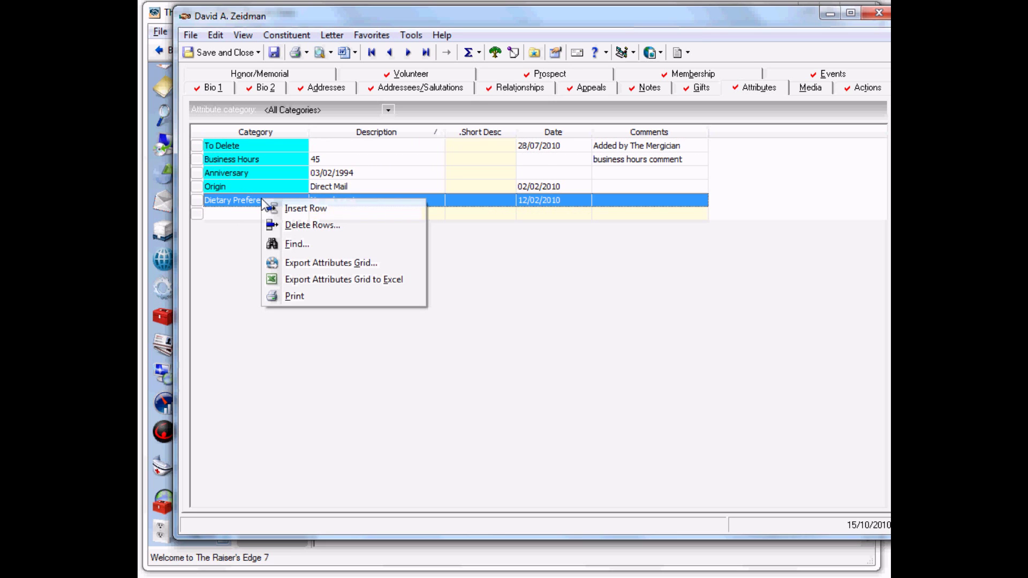
click(285, 221)
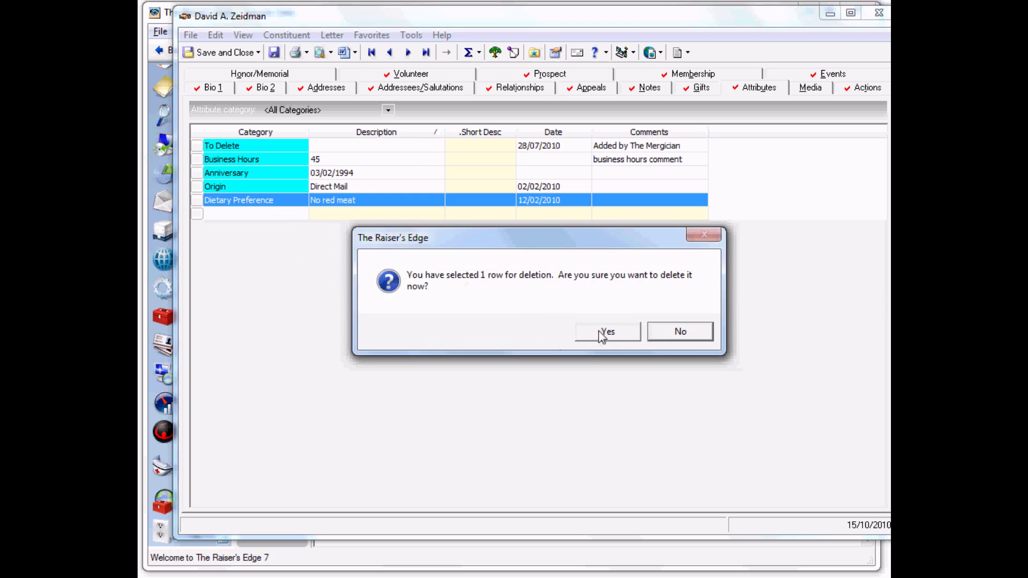
click(604, 331)
Step: Add an Interests attribute with description Basketball
click(284, 205)
click(299, 202)
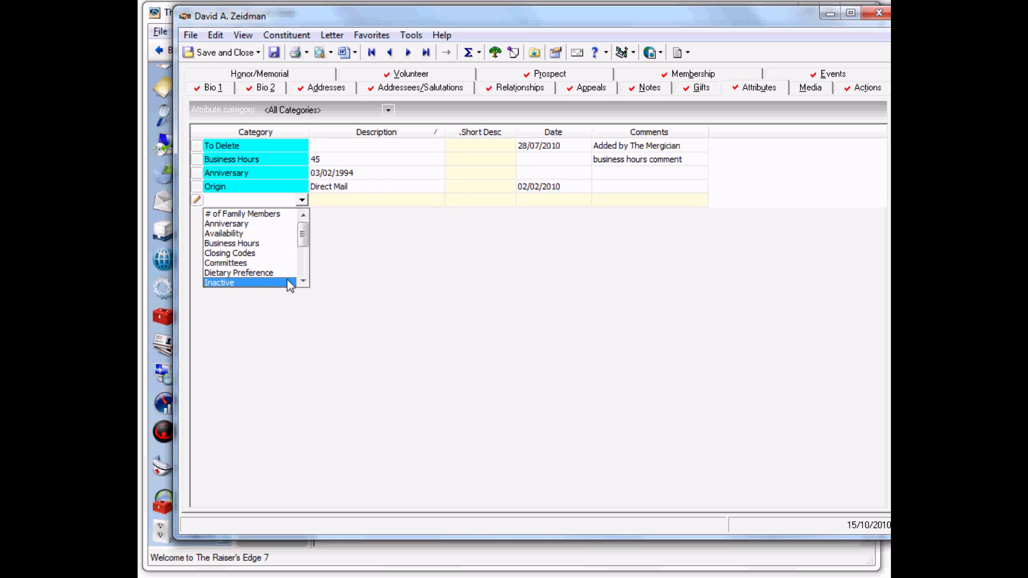
scroll(289, 284, down, 3)
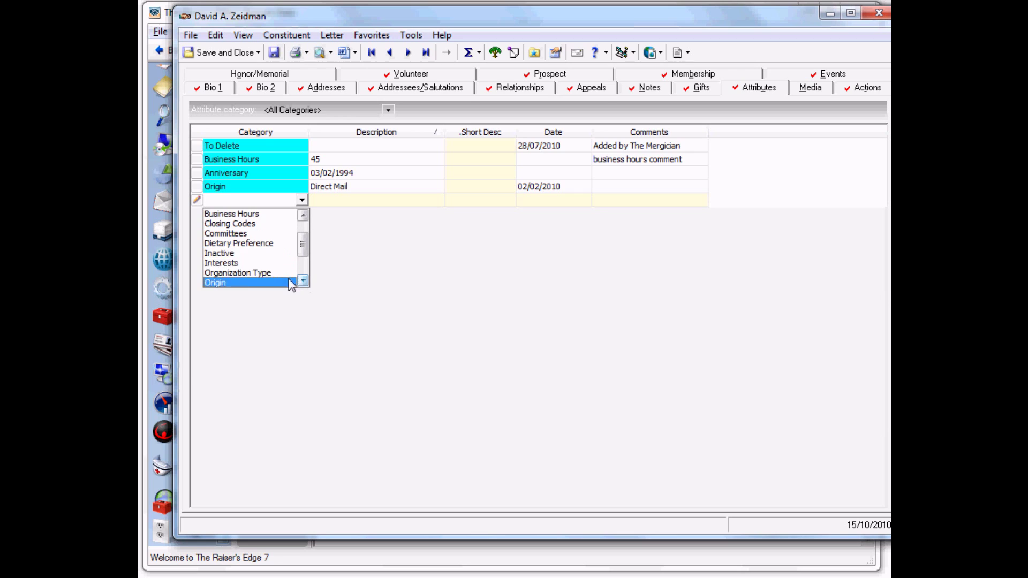
click(240, 263)
click(391, 202)
click(438, 199)
click(409, 213)
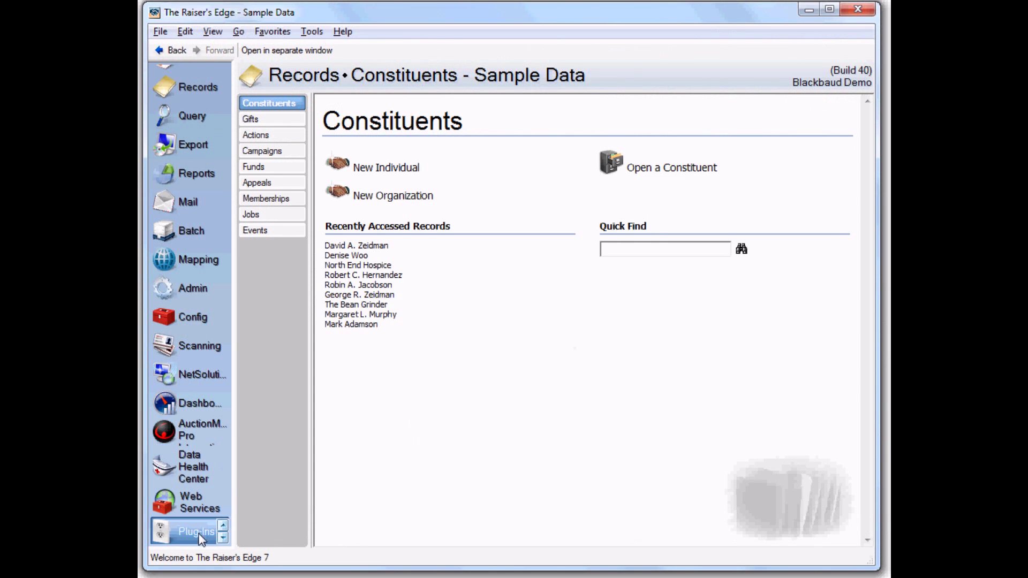
Step: Launch the Audit Viewer plug-in and bring its window fully into view
click(191, 538)
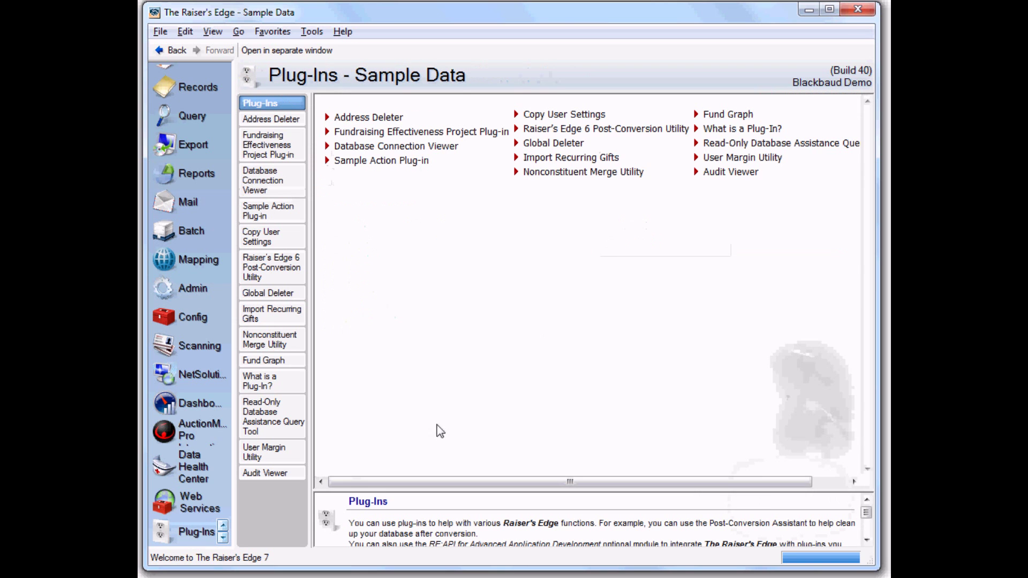
click(727, 175)
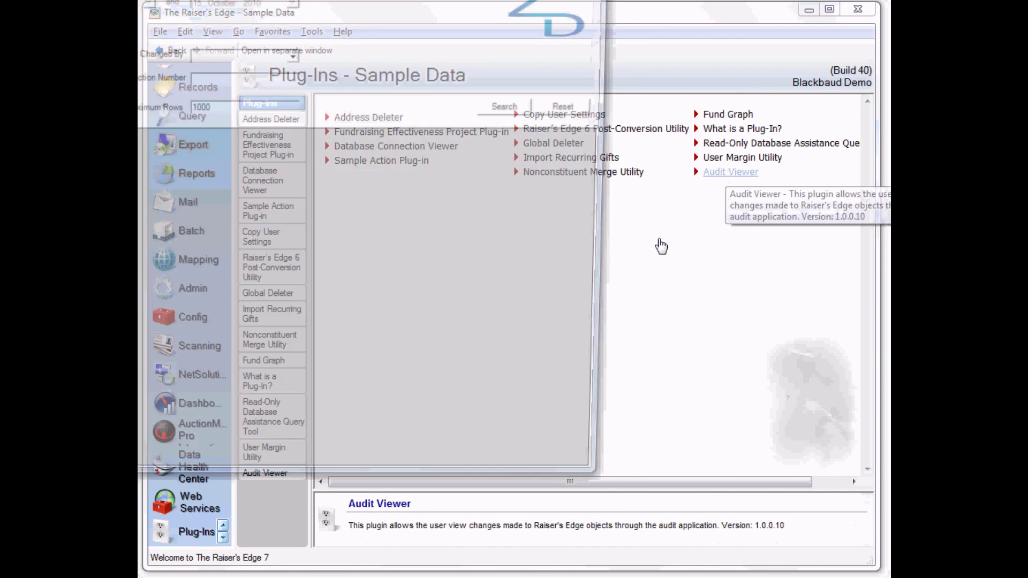
drag(343, 0, 598, 31)
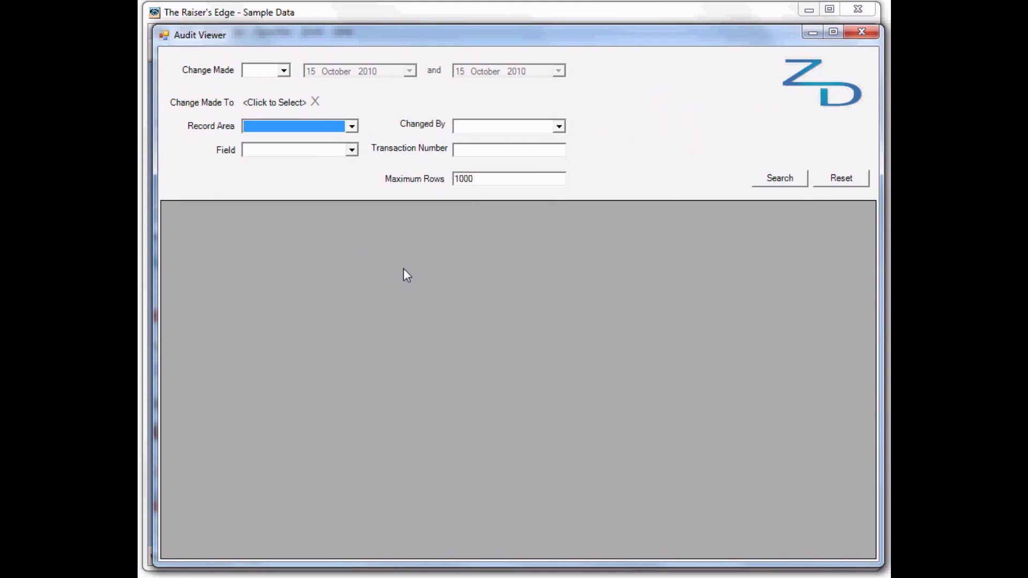
Step: Search for Gift record changes made on 15 October 2010
click(283, 71)
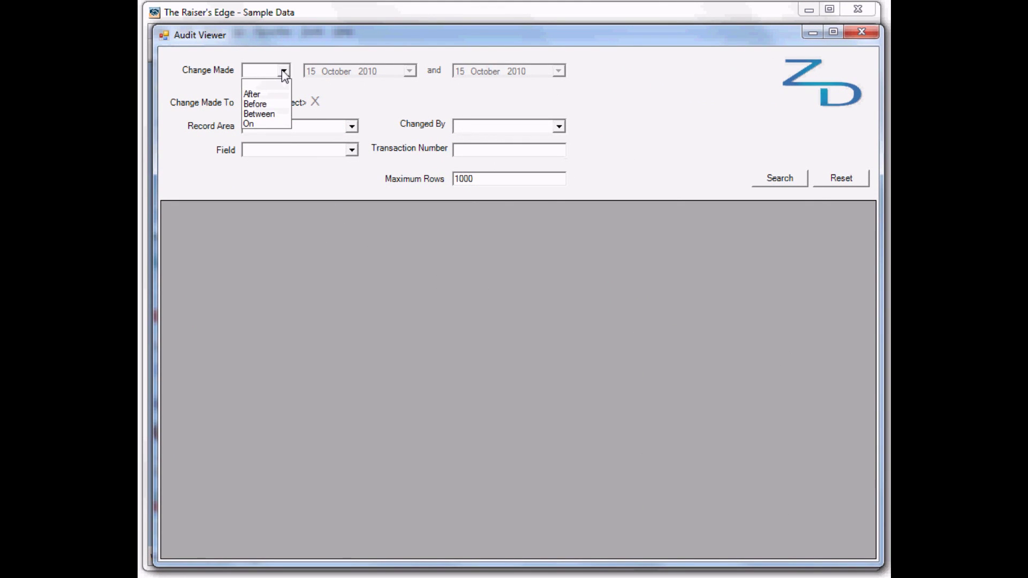
click(262, 124)
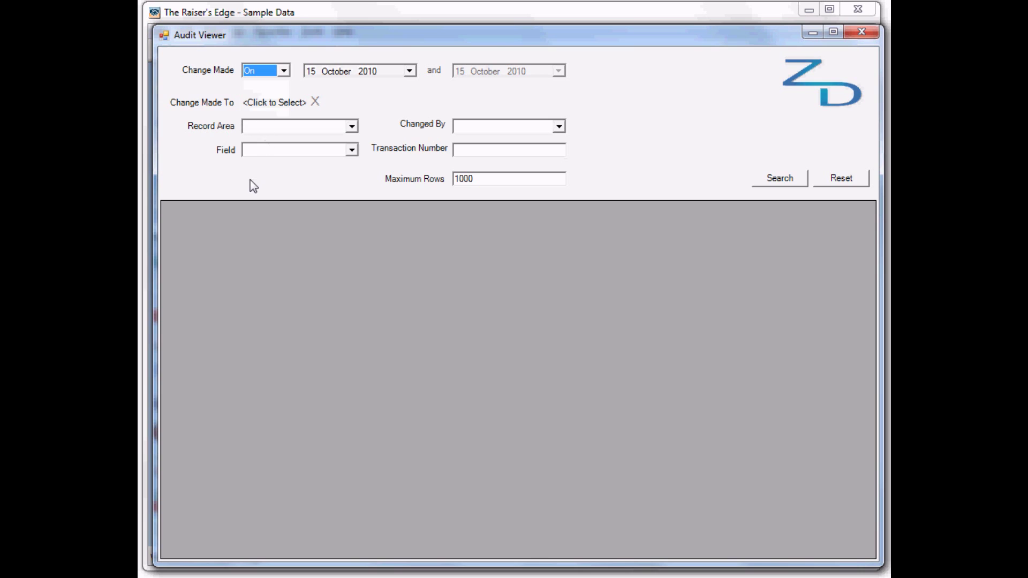
click(352, 126)
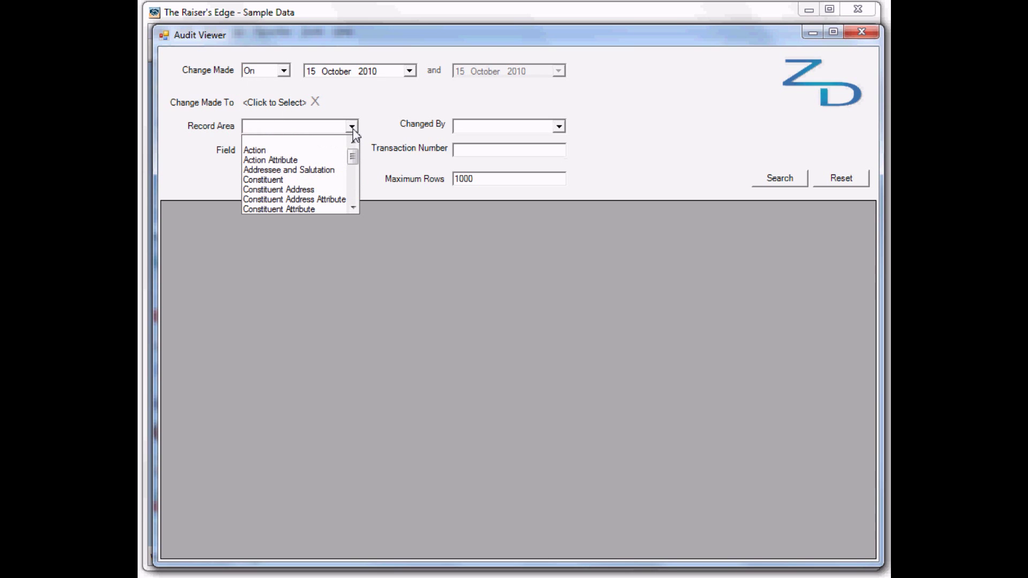
click(353, 185)
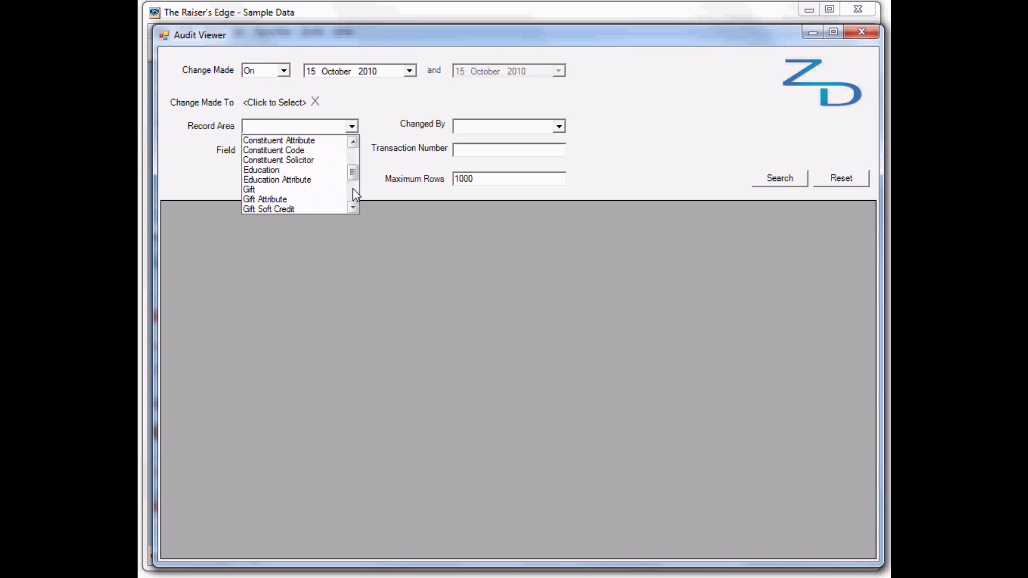
click(317, 190)
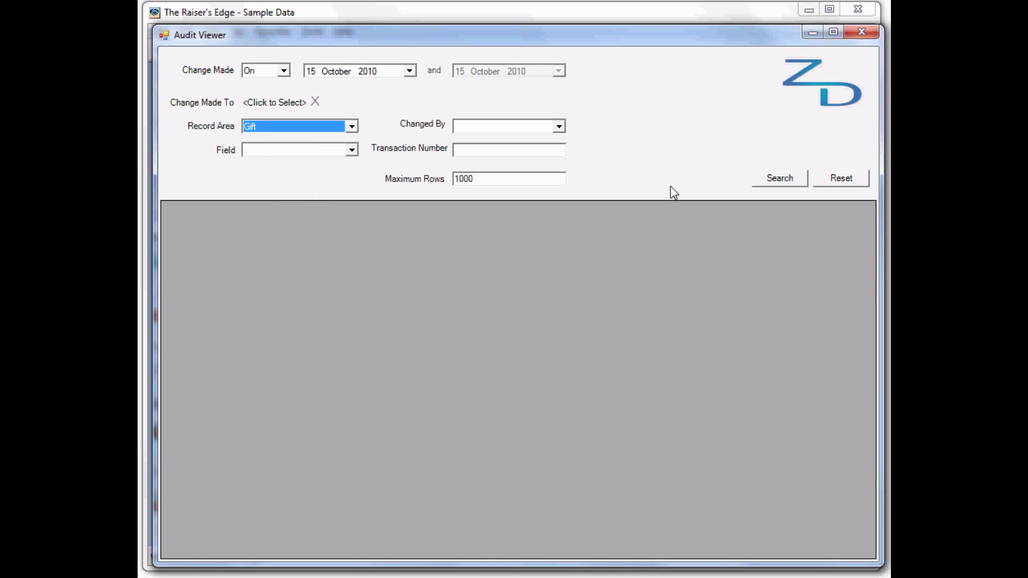
click(774, 183)
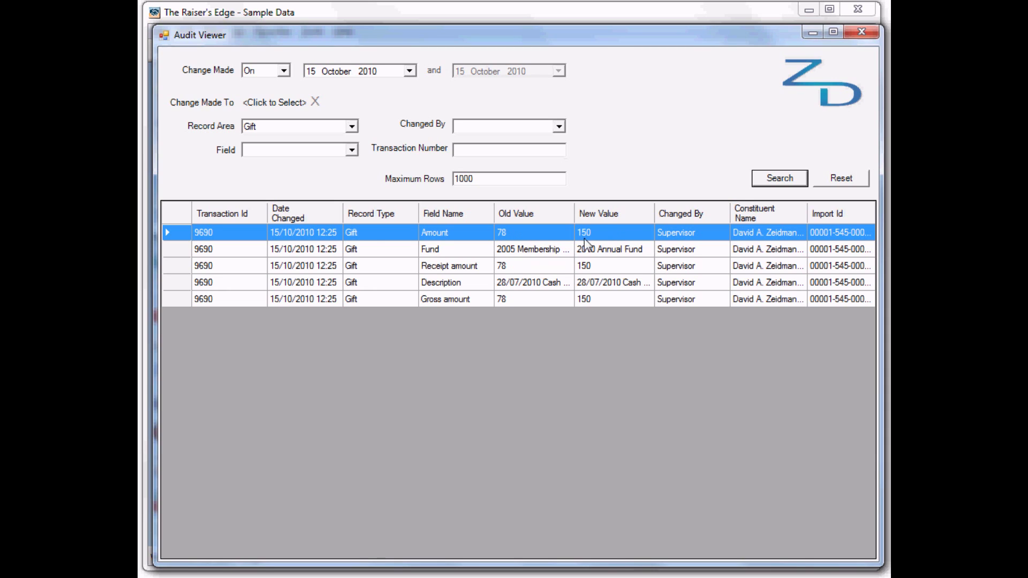
click(473, 250)
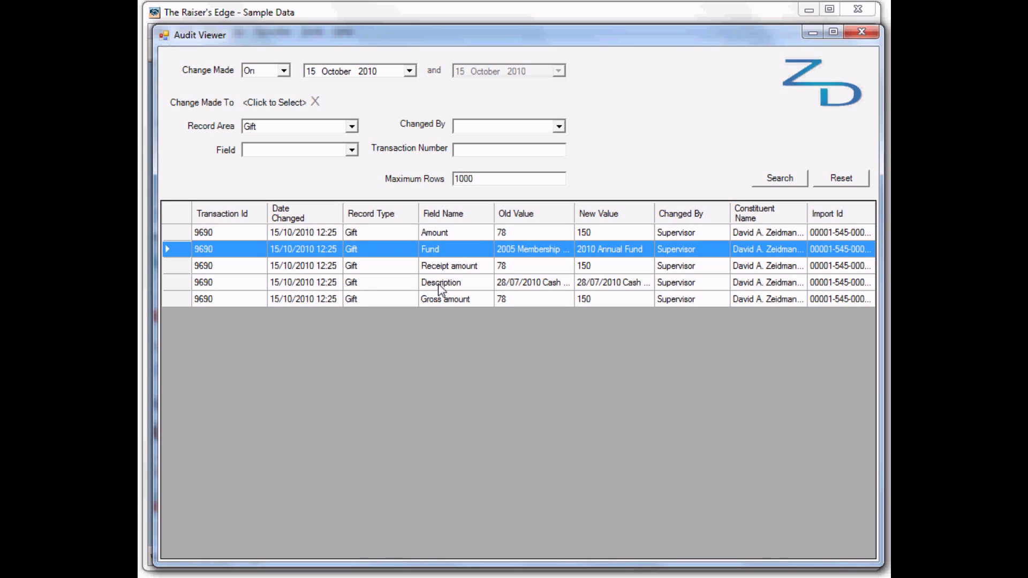
click(440, 290)
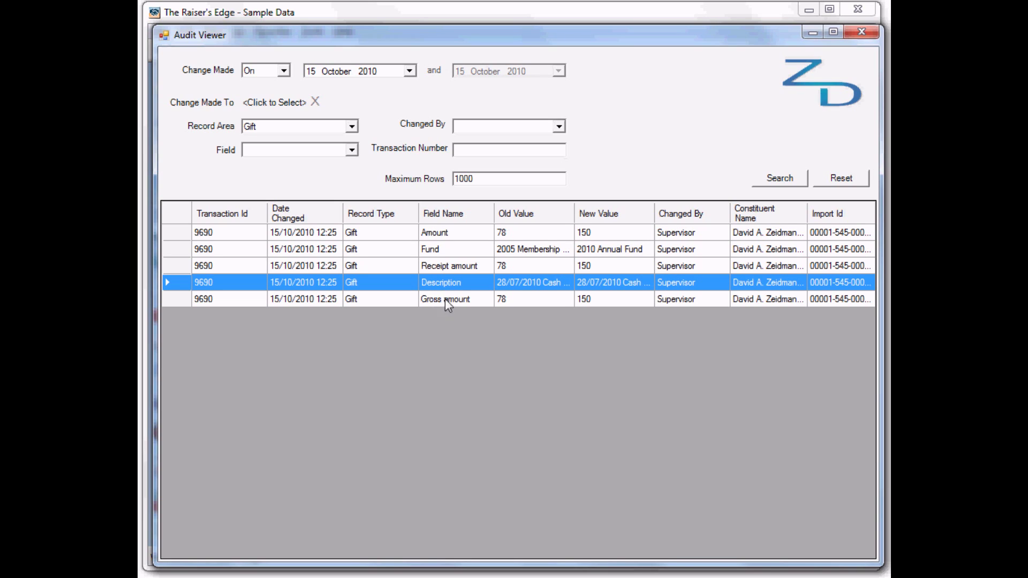
click(449, 303)
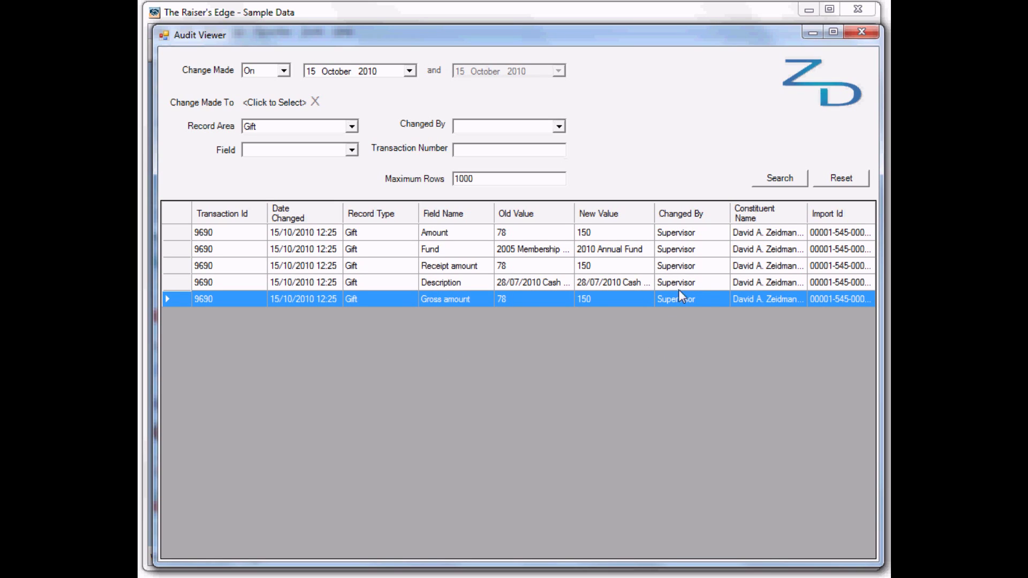
click(613, 235)
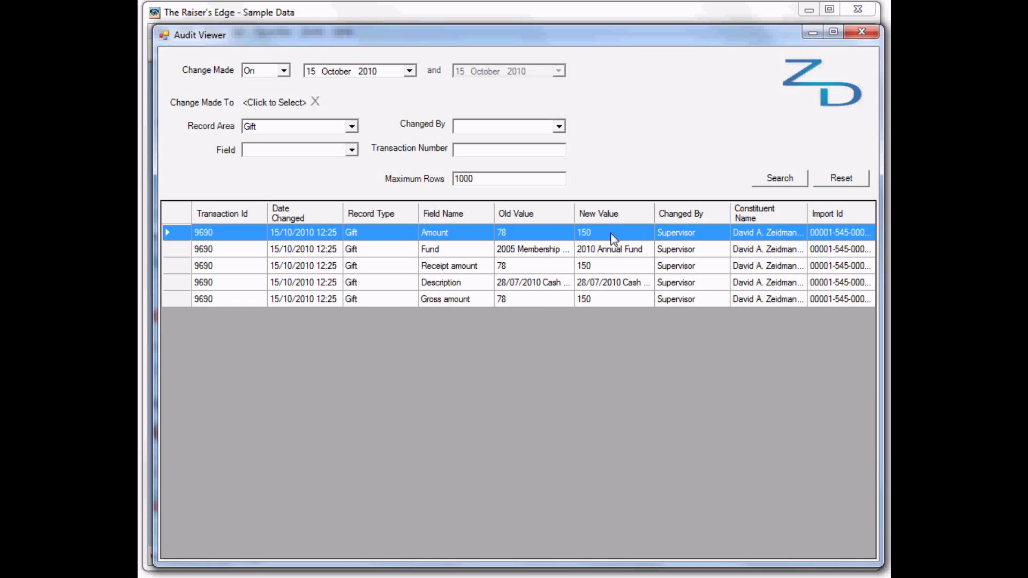
right_click(613, 238)
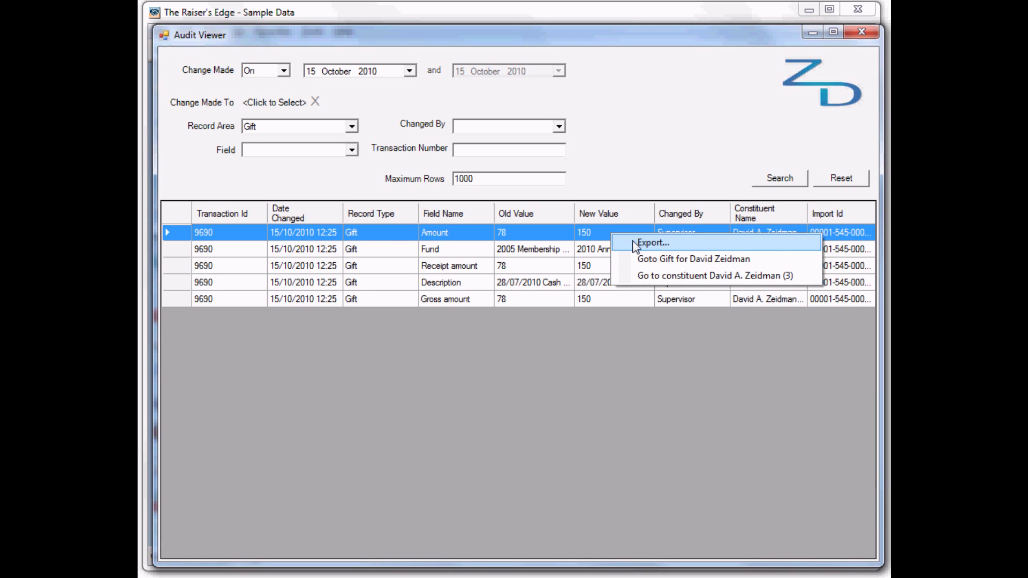
click(644, 163)
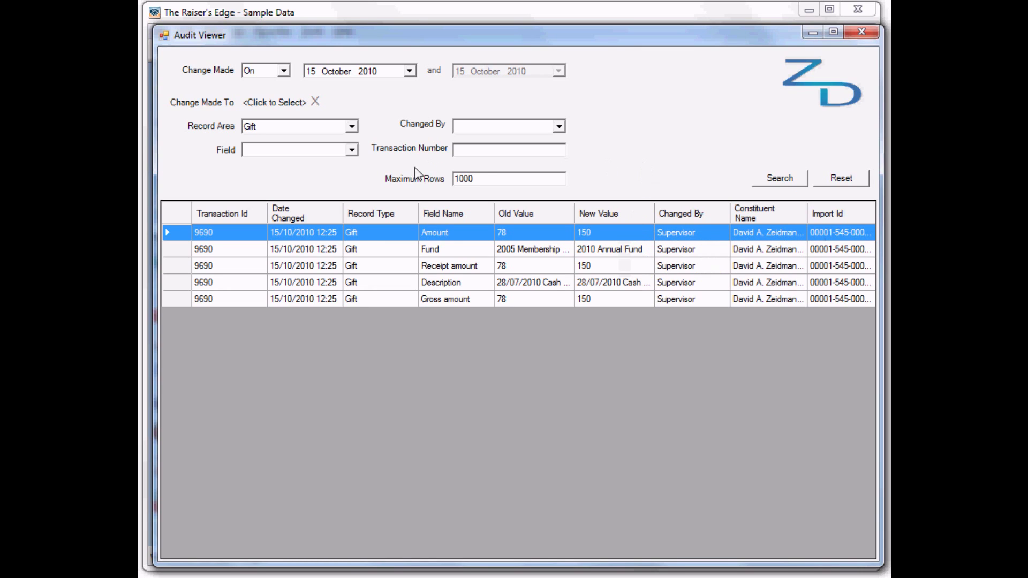
Step: Limit the gift audit to the Amount field and rerun the search
click(352, 151)
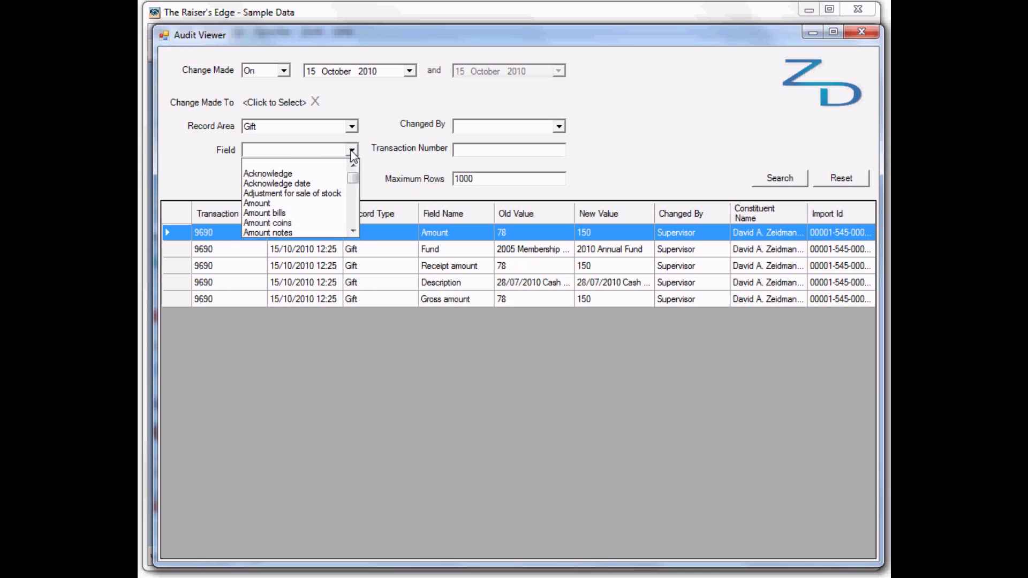
click(282, 204)
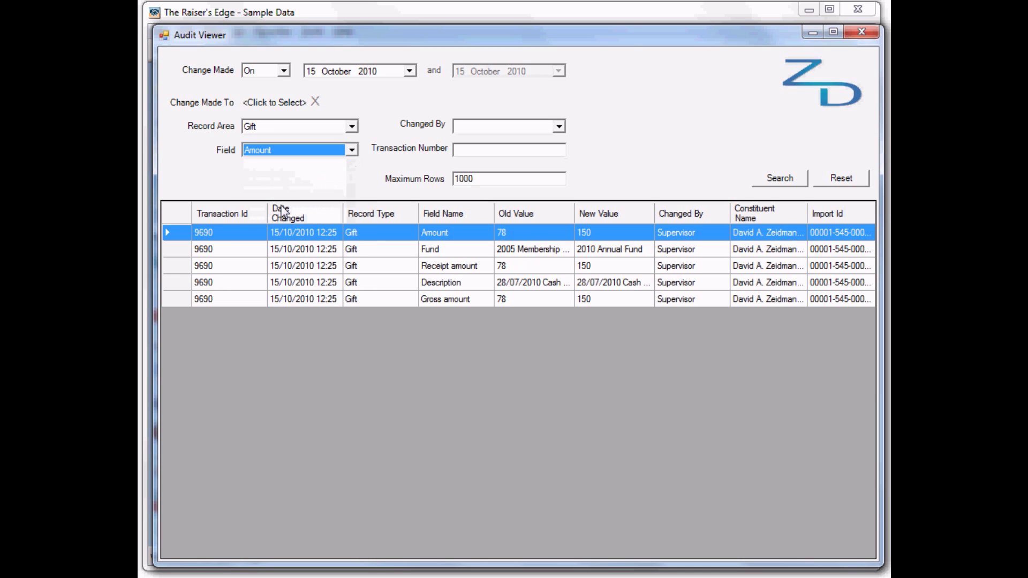
click(777, 180)
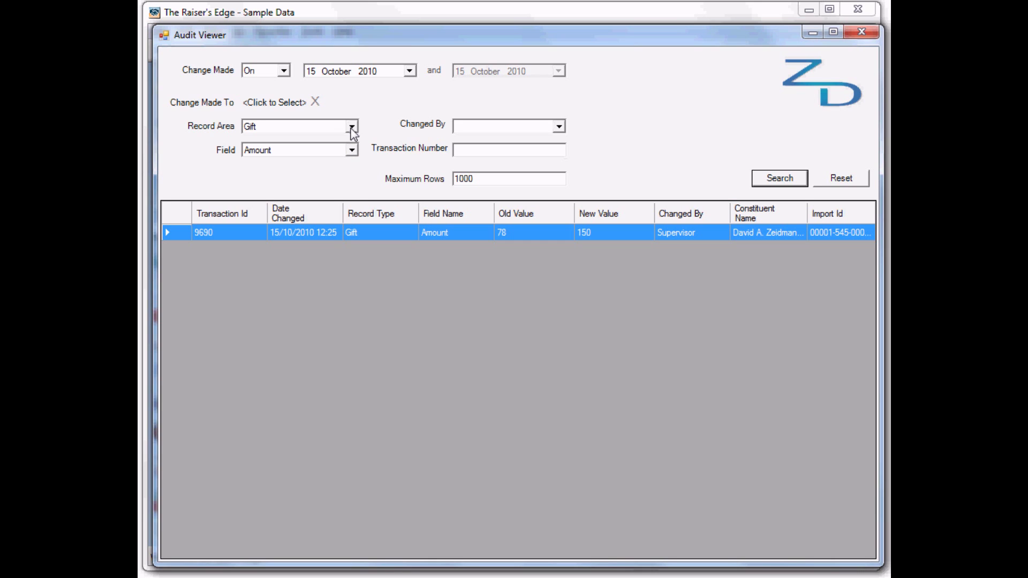
click(352, 127)
Step: Filter the Audit Viewer to the Constituent Attribute record area and search, showing transaction 9691
drag(354, 185, 354, 157)
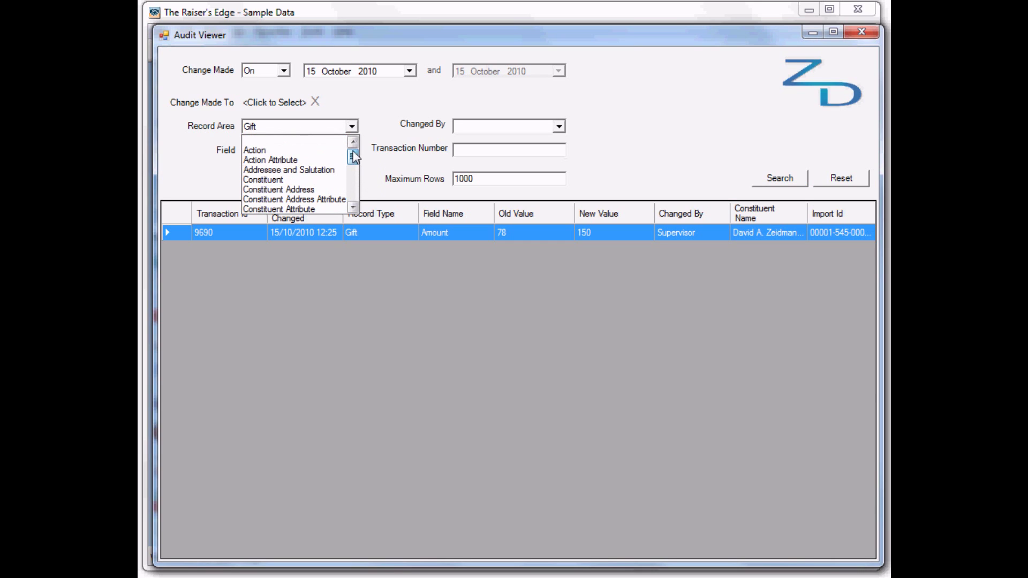
click(307, 209)
click(785, 178)
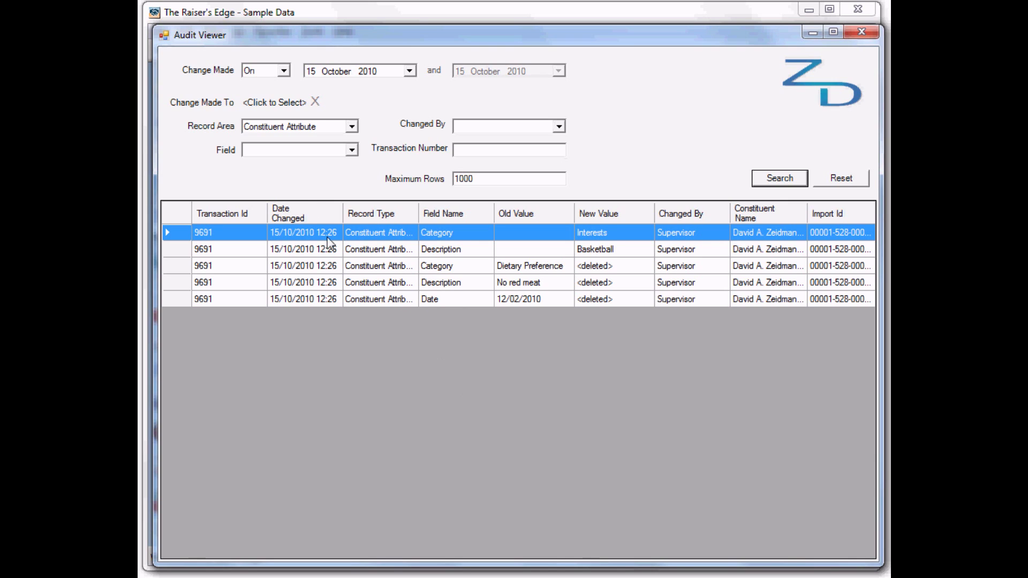
click(352, 126)
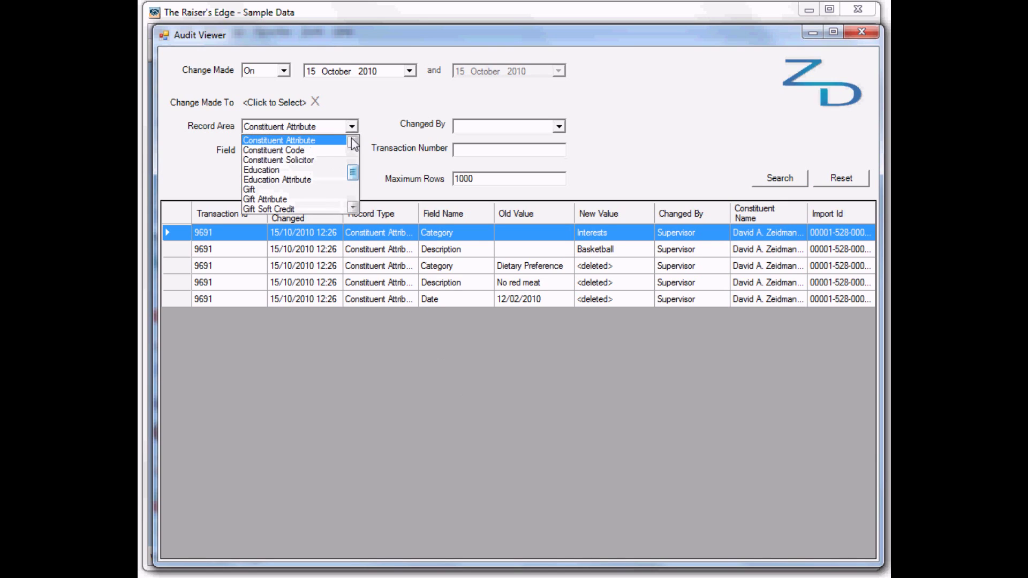
Step: Clear the Record Area filter and search to list all 15 October 2010 changes
click(299, 141)
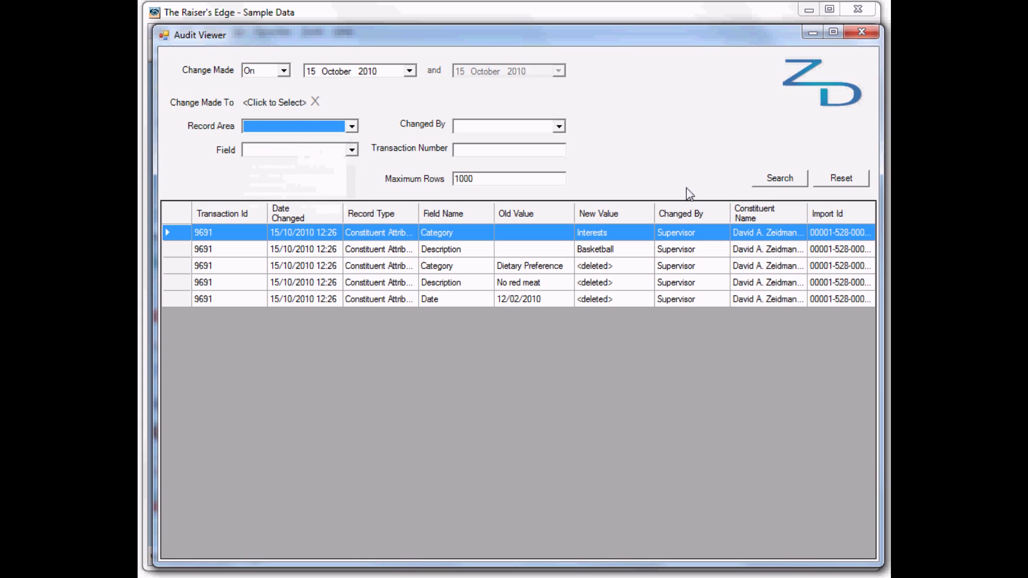
click(776, 181)
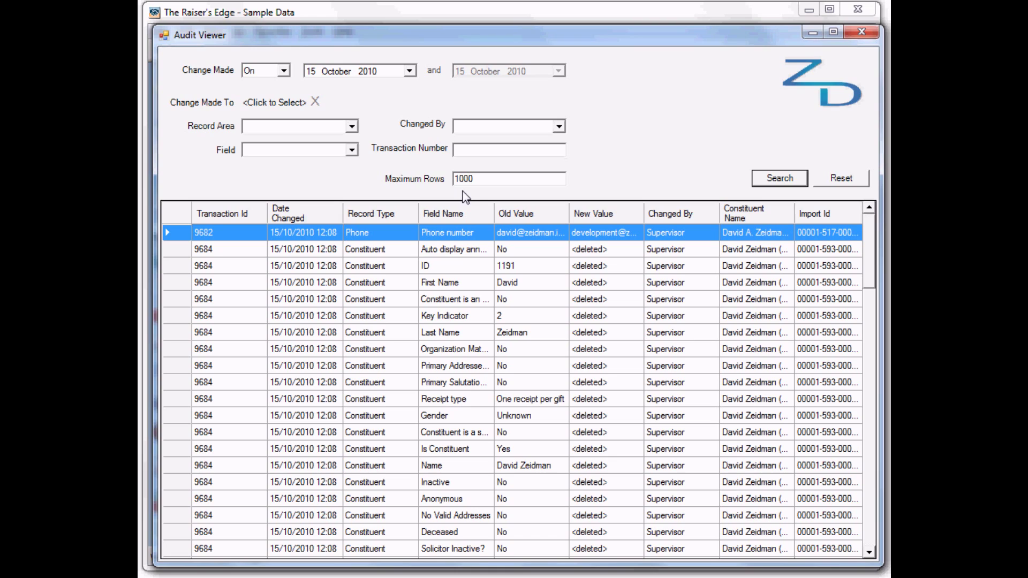
Step: Close the Audit Viewer window
click(862, 31)
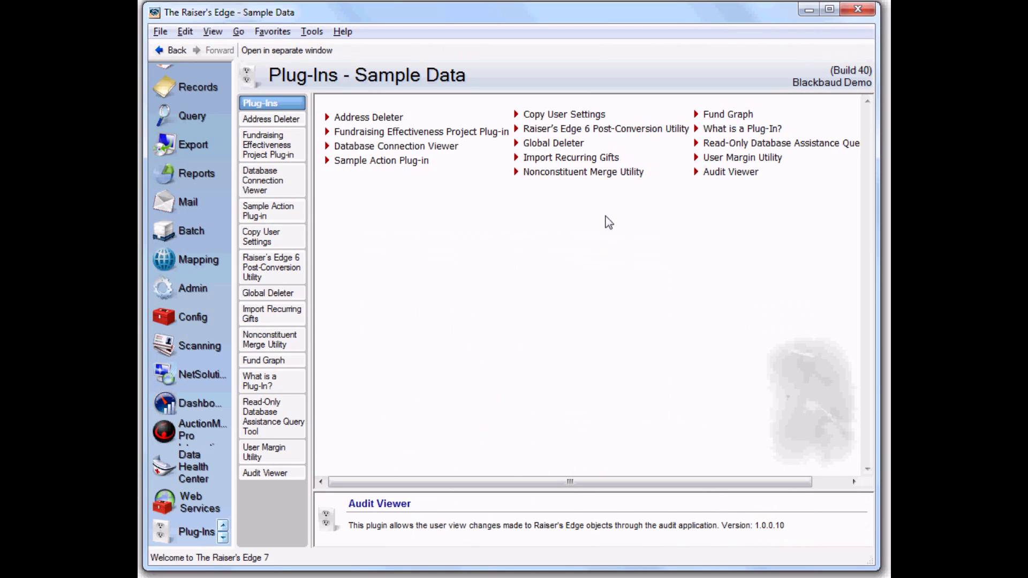